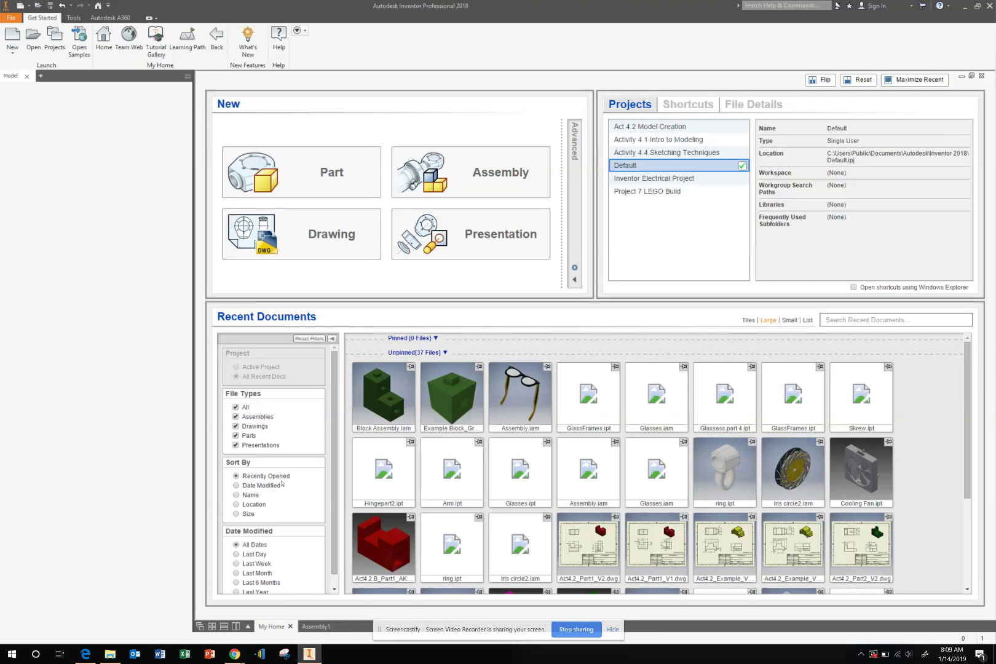
# Dismiss the new-file templates and bring up the empty Assembly1 document
pyautogui.moveTo(453, 407)
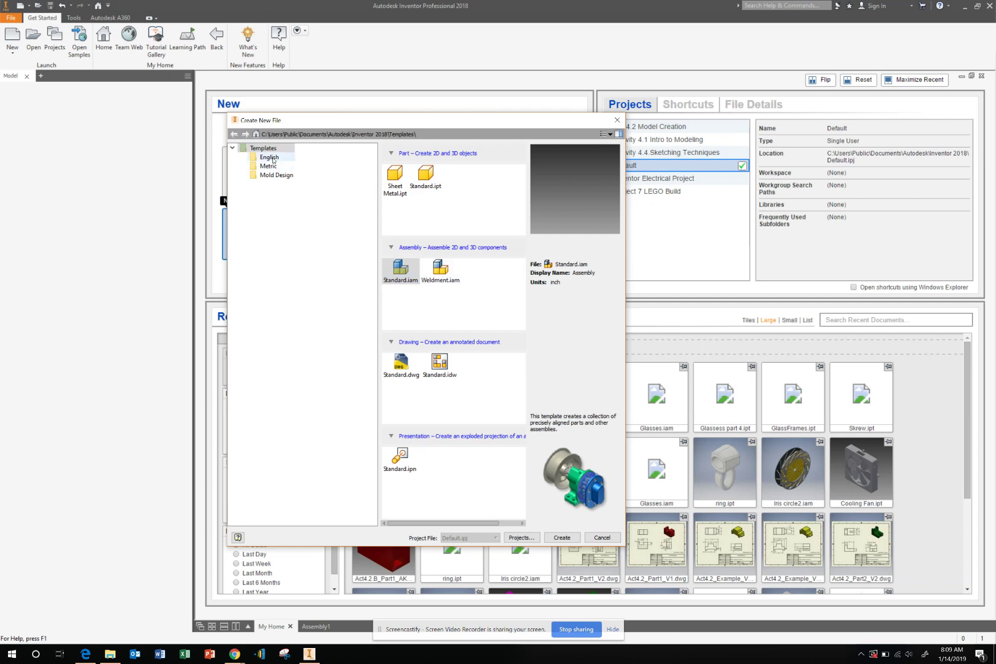
pyautogui.click(618, 120)
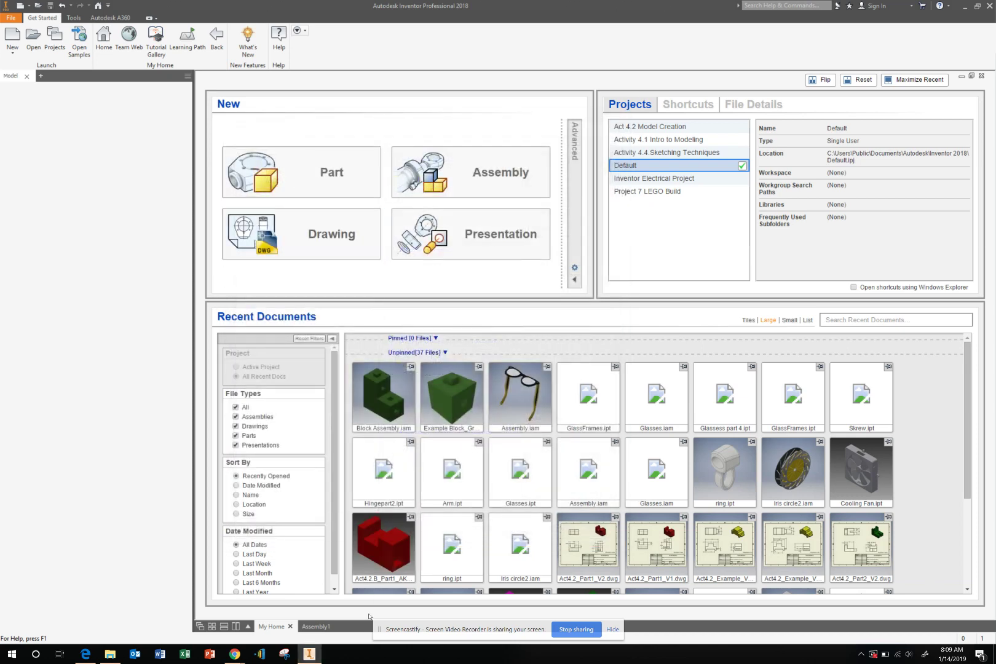
pyautogui.click(315, 626)
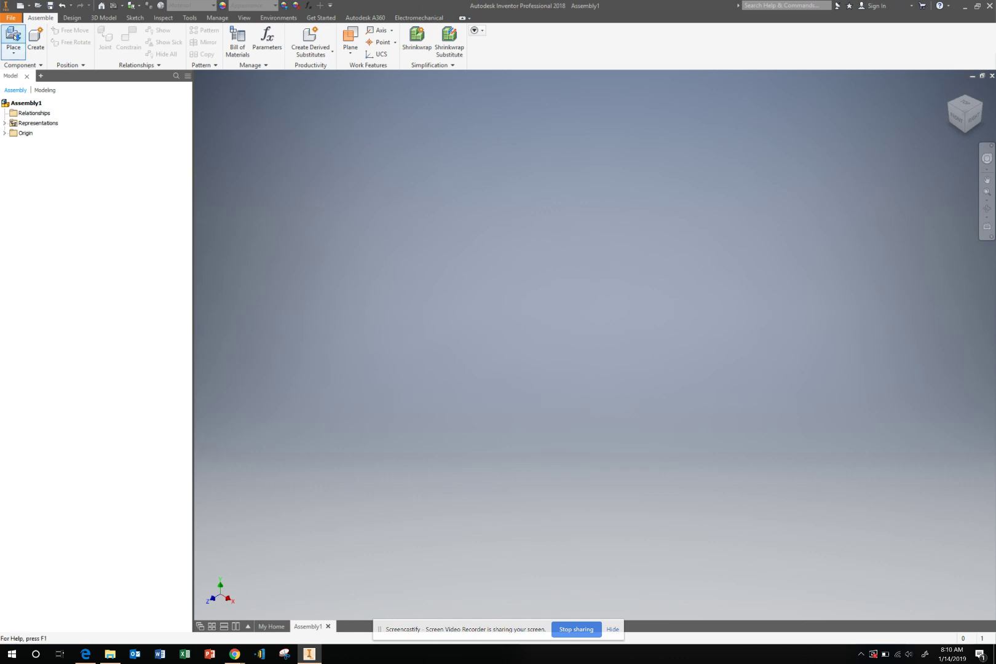
# Browse the Inventor Parts folder and load Example Block_Green for placement
pyautogui.click(13, 37)
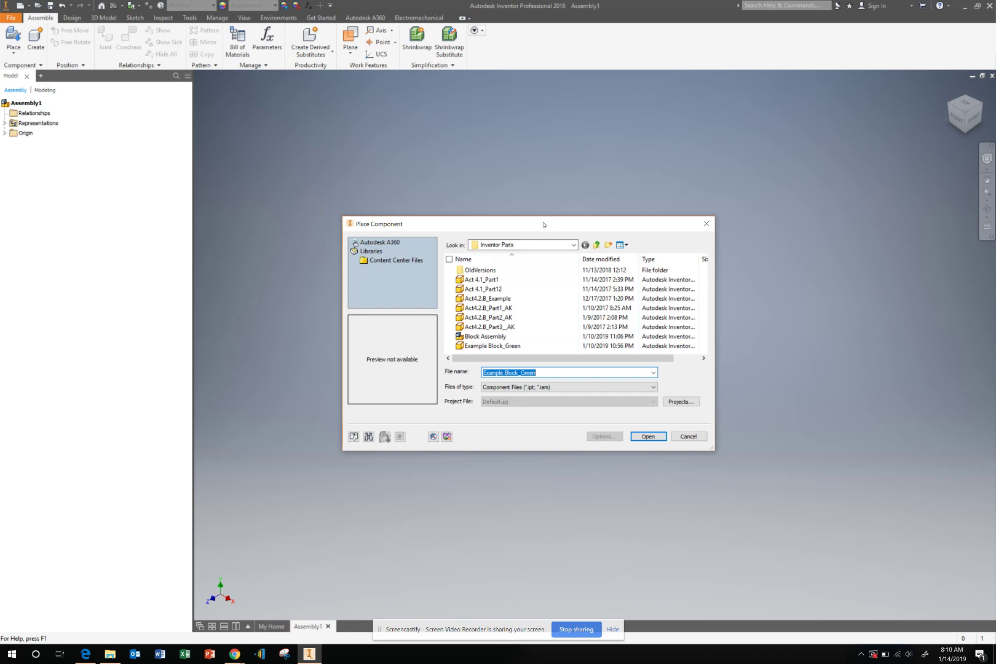
pyautogui.moveTo(543, 225); pyautogui.dragTo(490, 173)
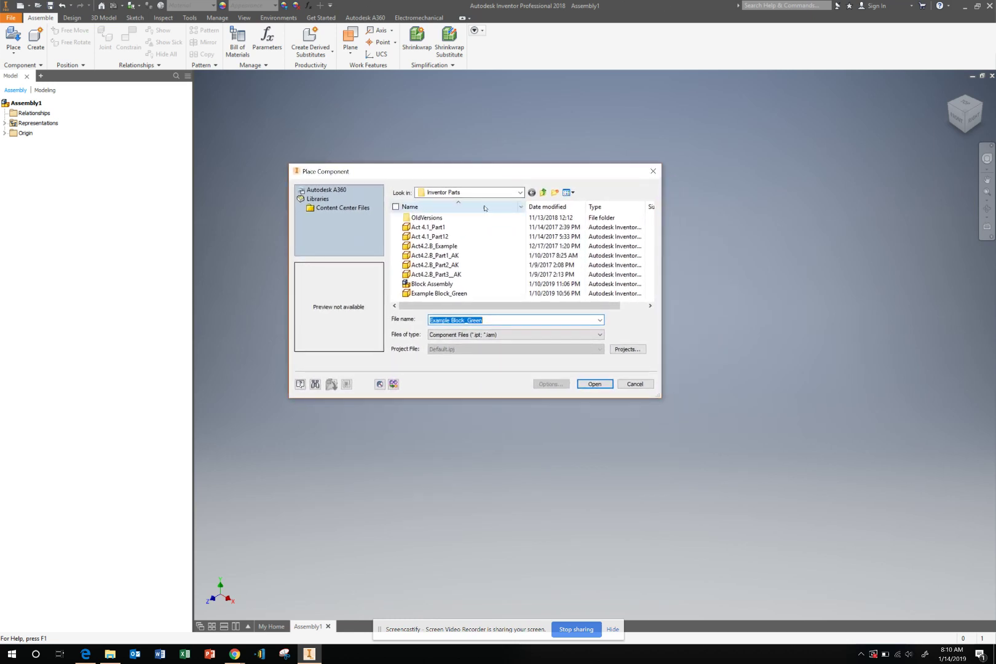
pyautogui.click(454, 227)
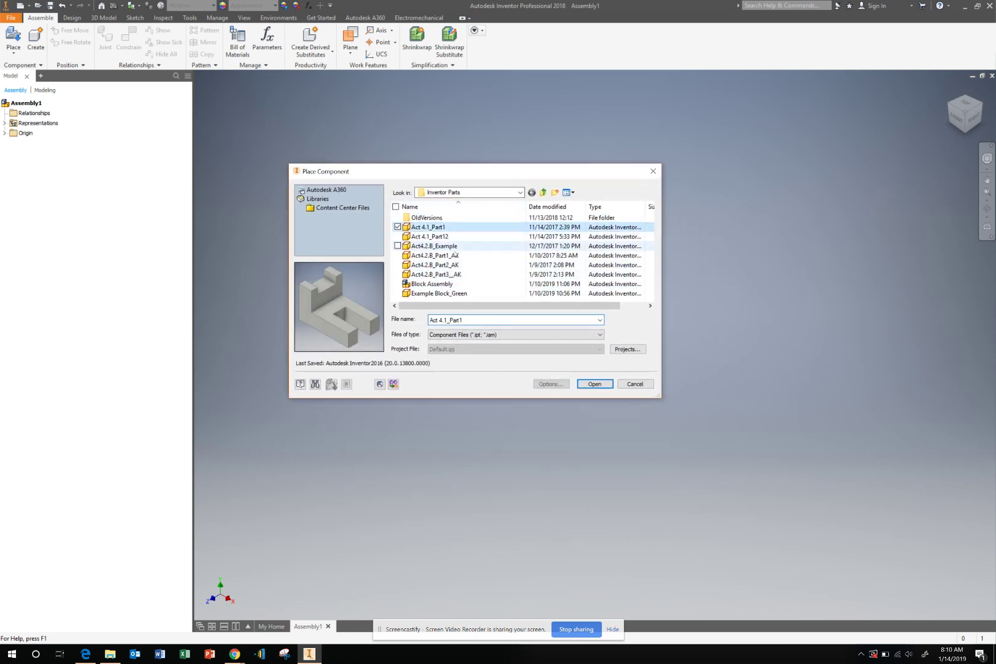
pyautogui.keyDown('shift'); pyautogui.click(456, 274); pyautogui.keyUp('shift')
pyautogui.click(447, 286)
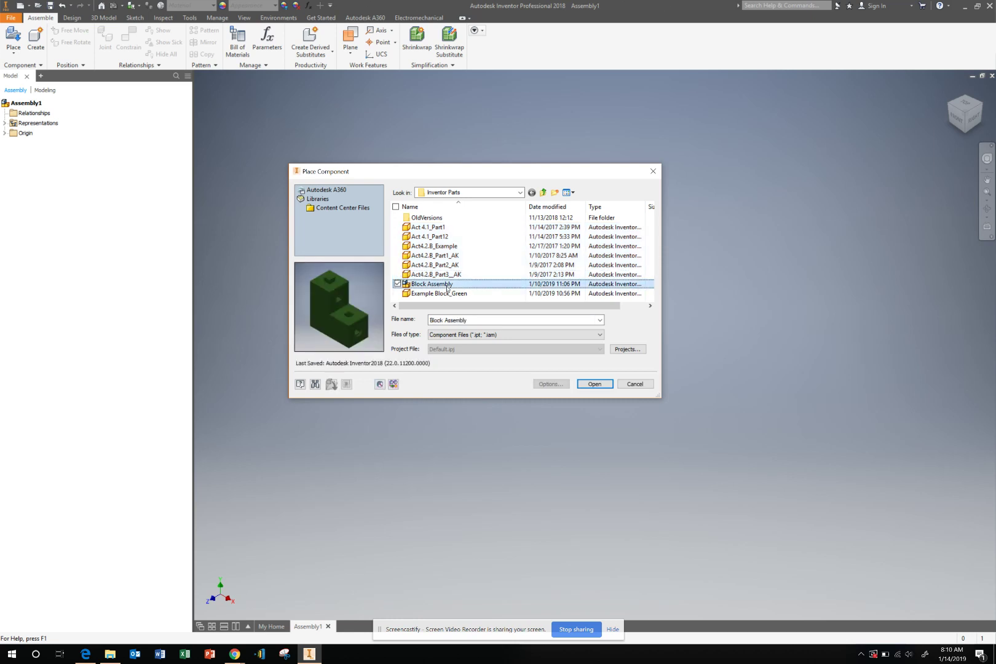
pyautogui.click(458, 293)
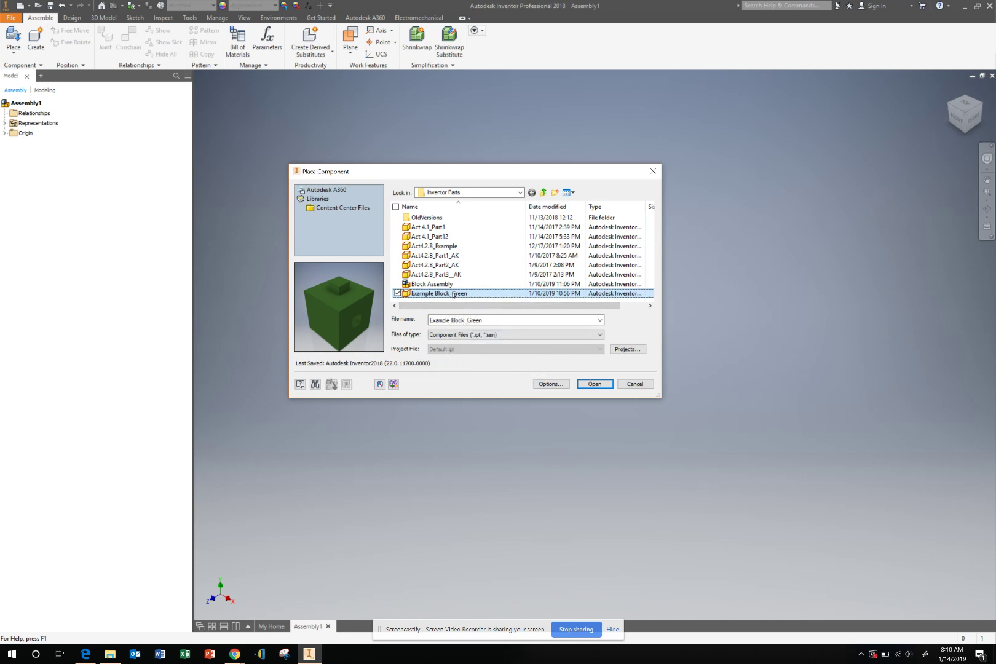
pyautogui.click(592, 384)
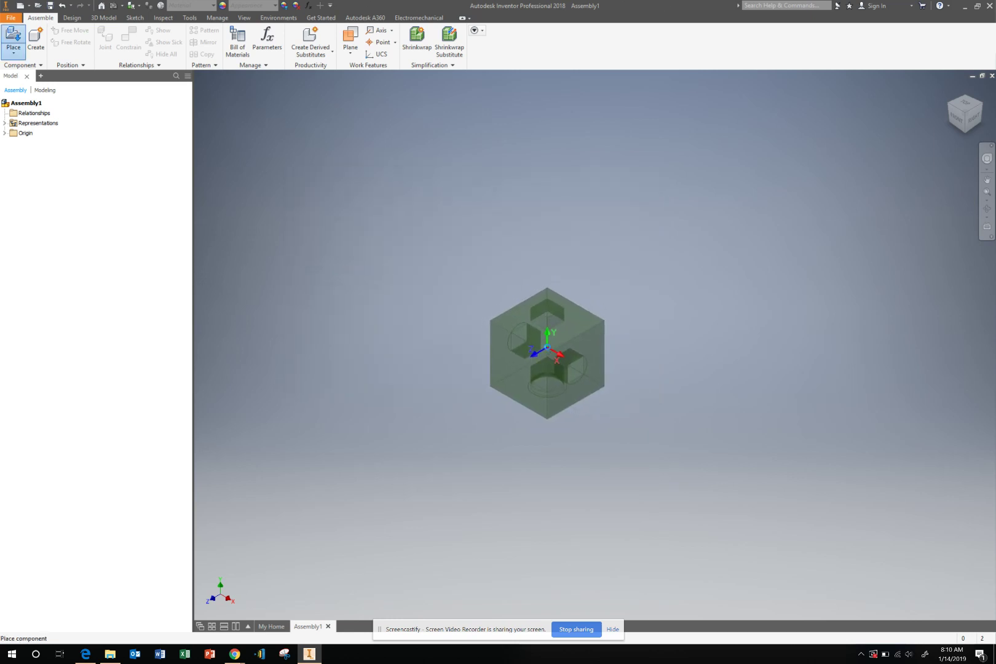
# Drop six Example Block_Green instances around the viewport, then end placement with OK
pyautogui.click(516, 319)
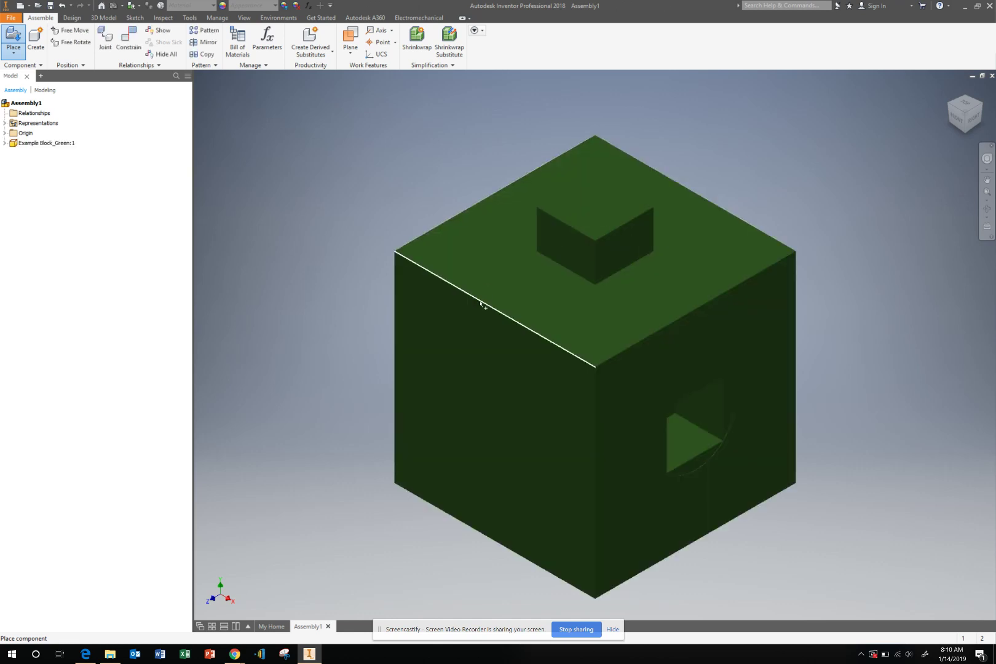
pyautogui.scroll(-3, 486, 304)
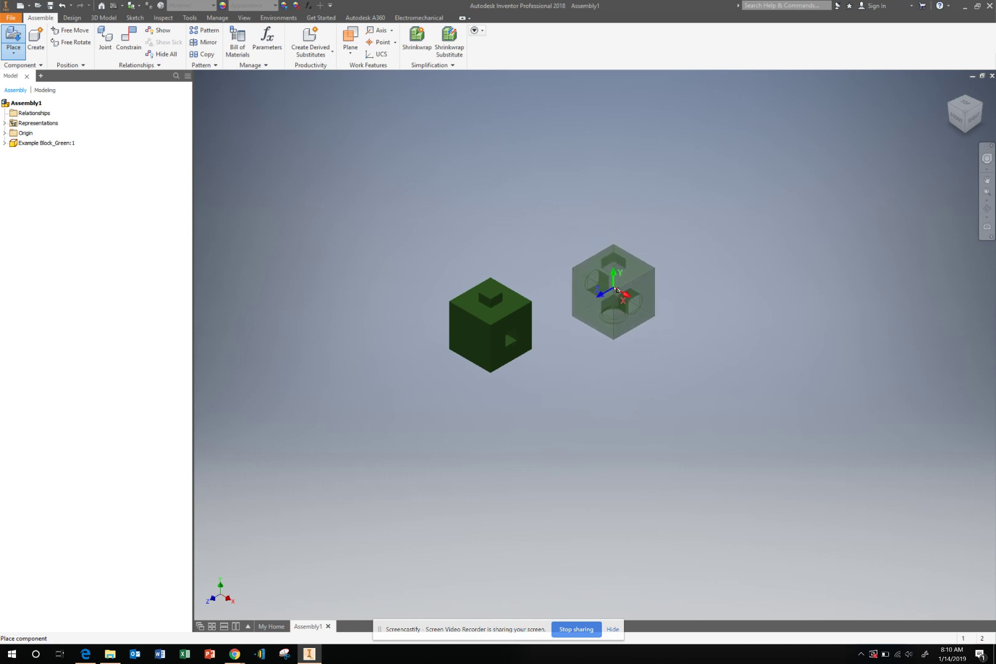
pyautogui.click(617, 284)
pyautogui.click(328, 229)
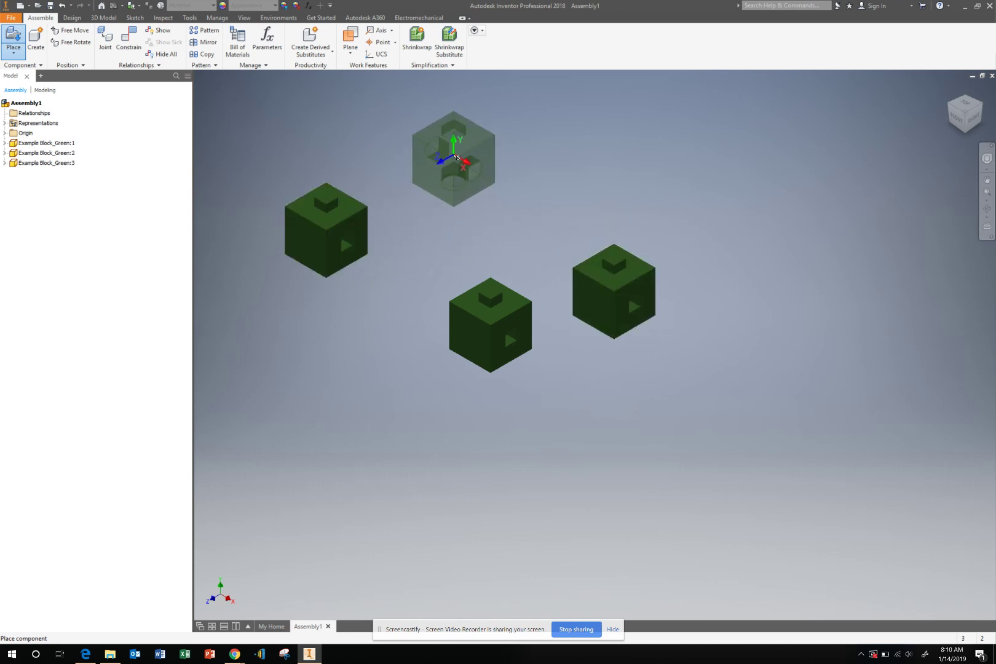
pyautogui.click(455, 157)
pyautogui.click(655, 156)
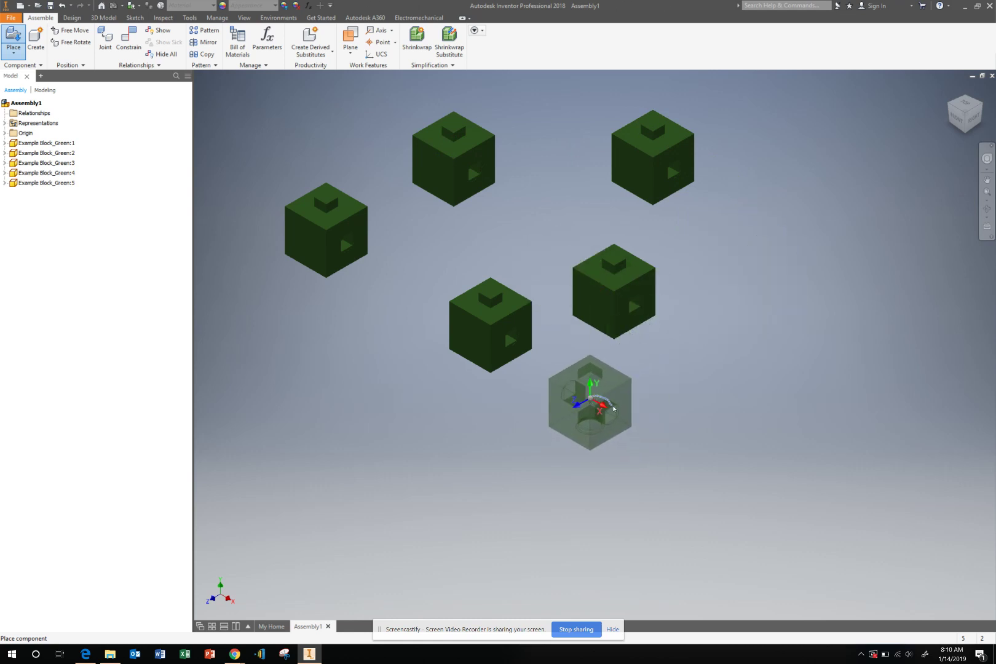
pyautogui.click(620, 411)
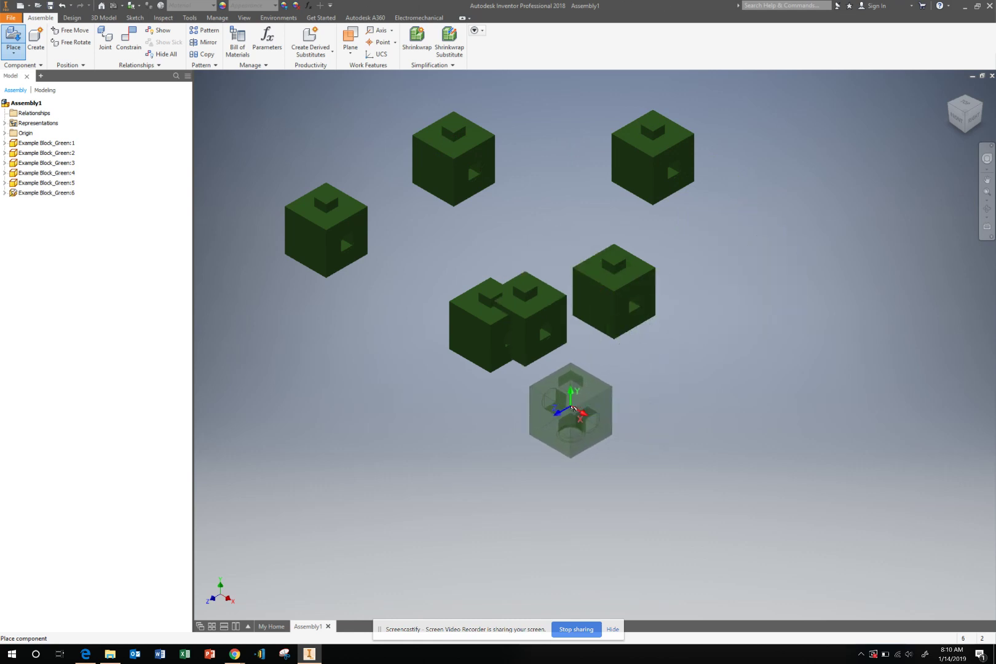
pyautogui.rightClick(571, 408)
pyautogui.click(605, 406)
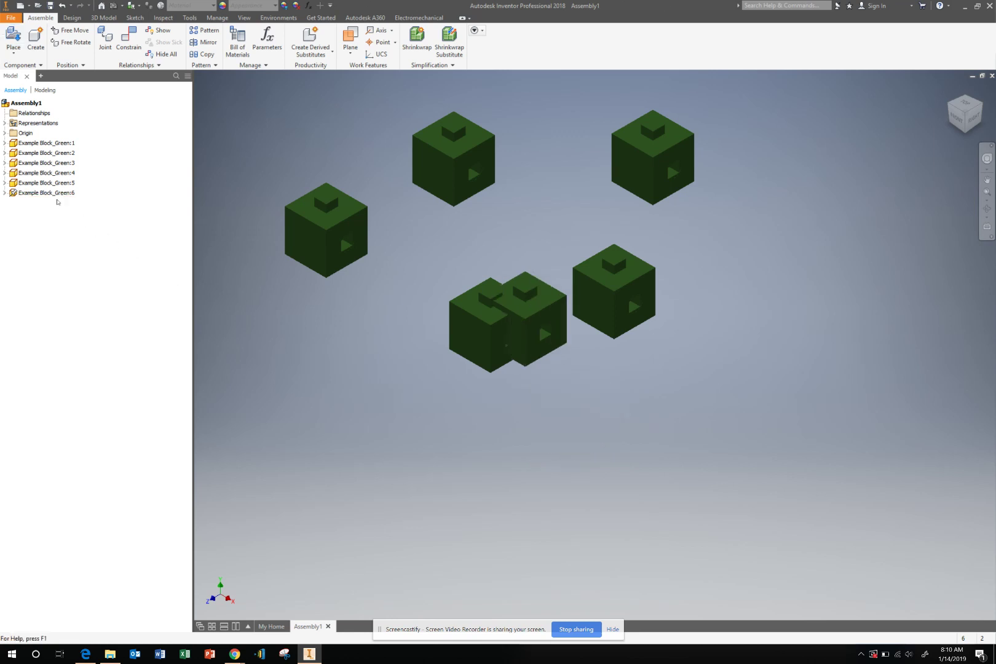
# Delete Example Block_Green:6 from the browser
pyautogui.click(56, 193)
pyautogui.rightClick(54, 193)
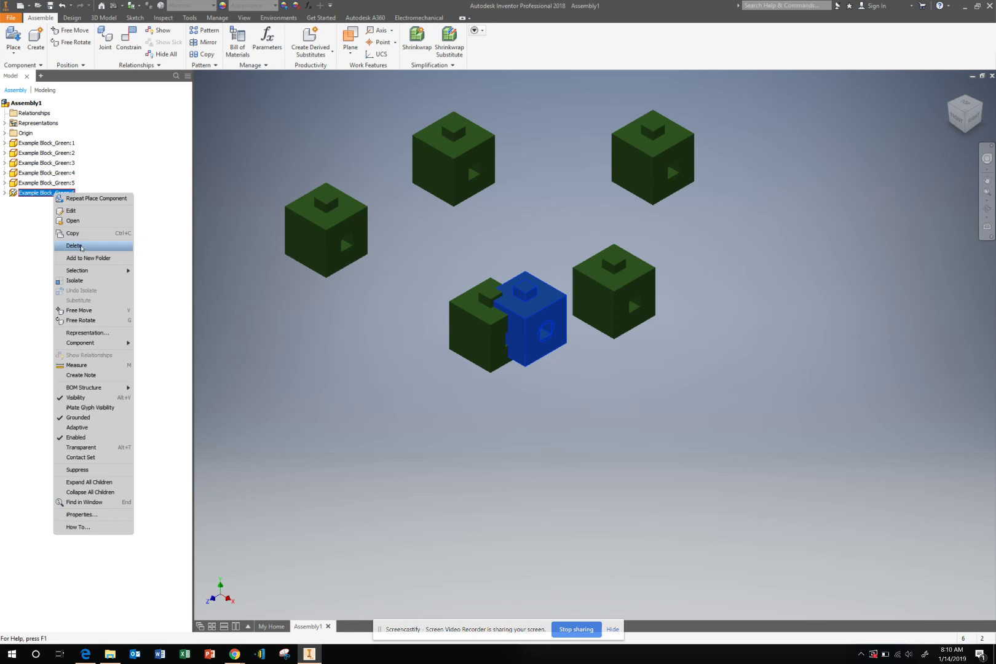
pyautogui.click(80, 246)
# Drag the five remaining green blocks apart into new positions
pyautogui.moveTo(492, 326); pyautogui.dragTo(492, 394)
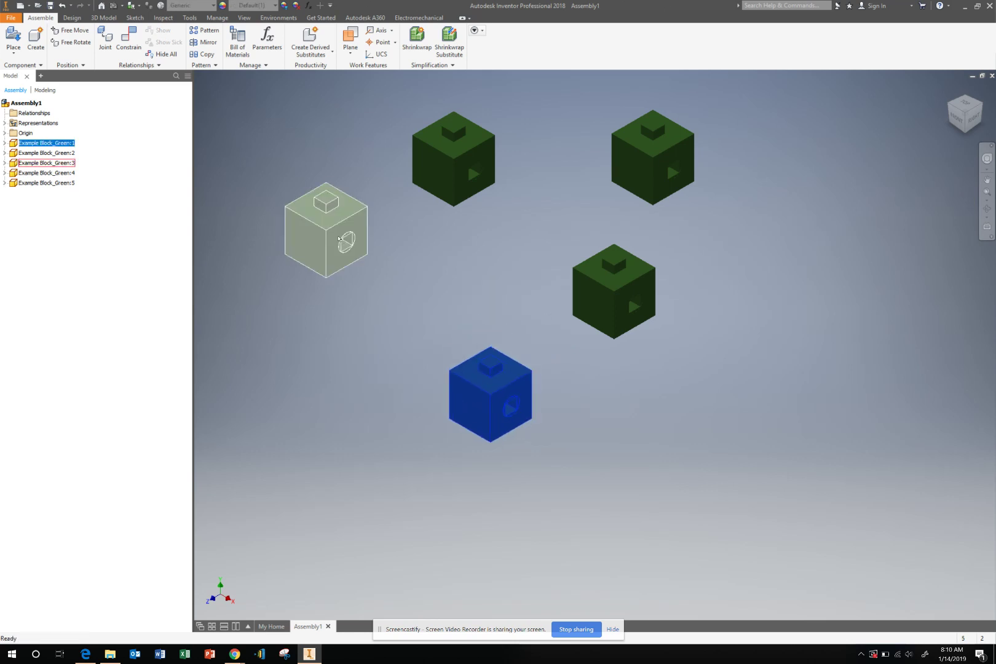
pyautogui.moveTo(339, 238); pyautogui.dragTo(382, 294)
pyautogui.moveTo(441, 186); pyautogui.dragTo(463, 220)
pyautogui.moveTo(646, 185); pyautogui.dragTo(661, 208)
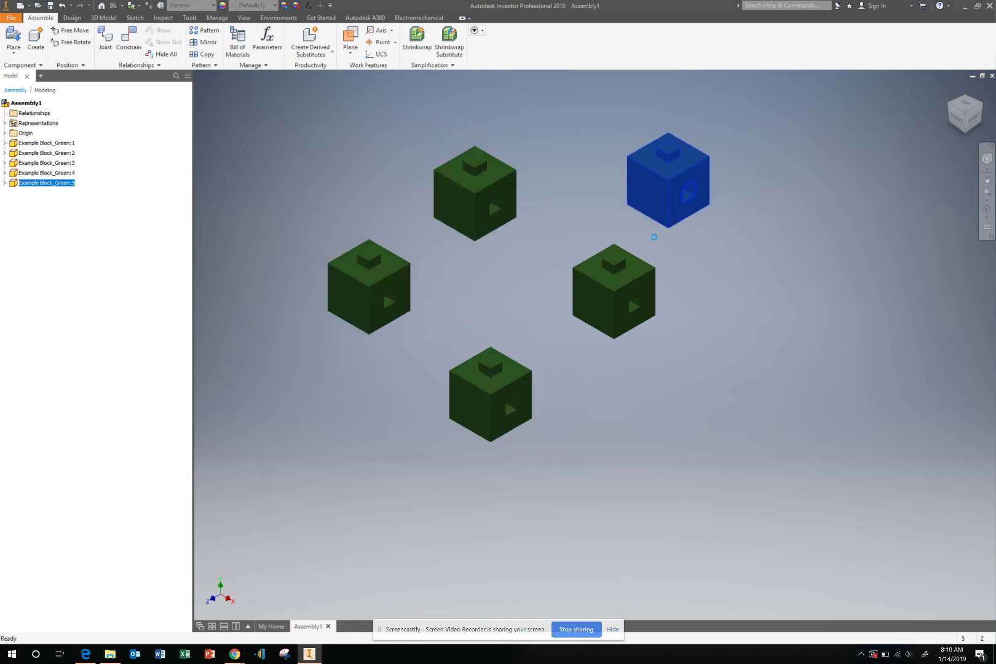
pyautogui.moveTo(615, 289); pyautogui.dragTo(661, 369)
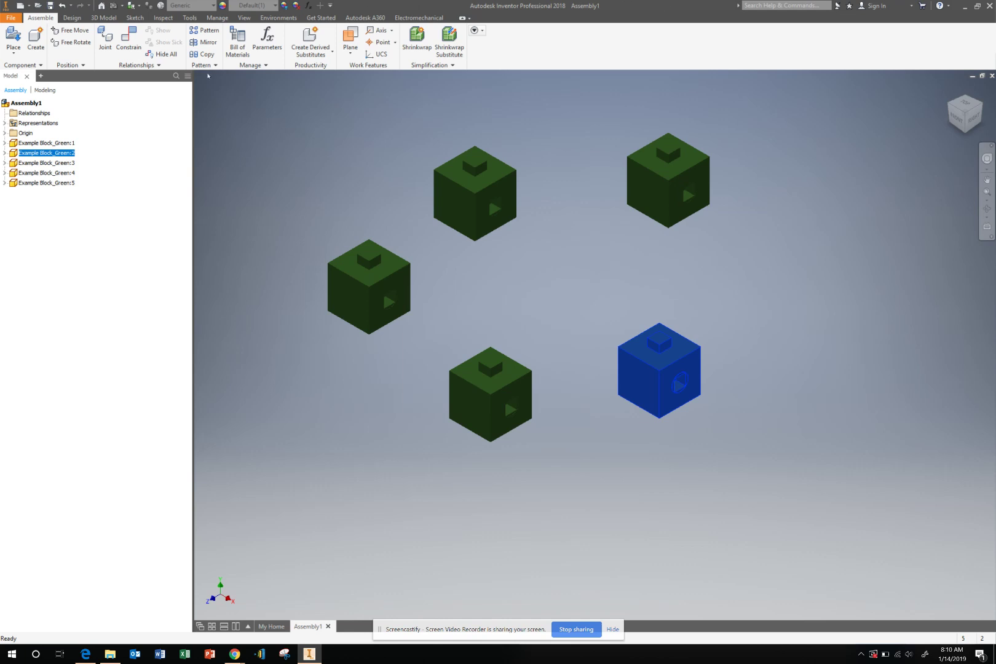
pyautogui.click(138, 57)
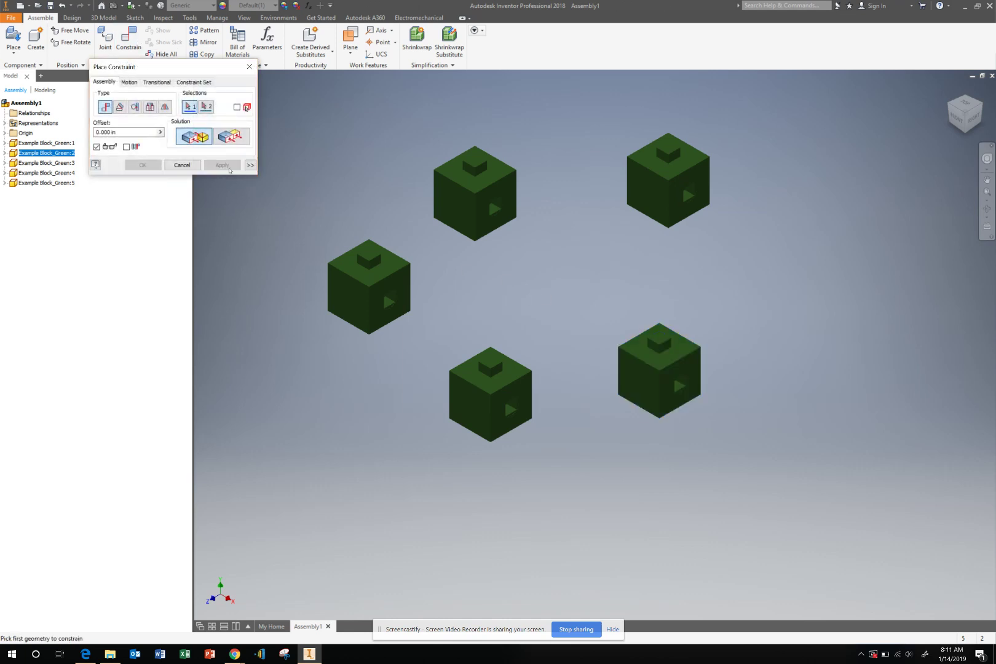
pyautogui.moveTo(146, 67); pyautogui.dragTo(233, 138)
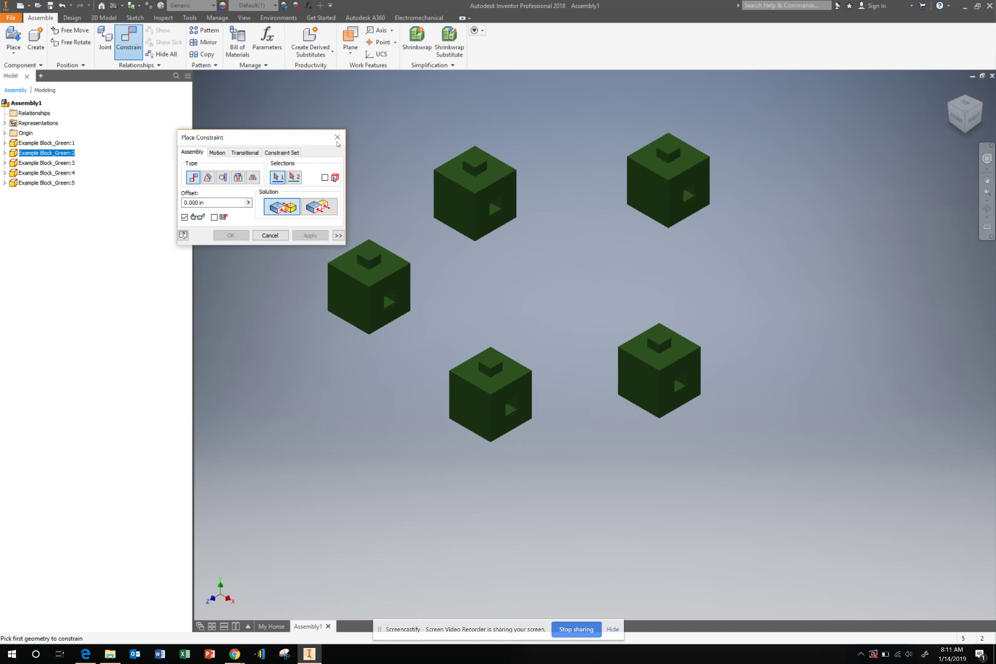
pyautogui.click(337, 137)
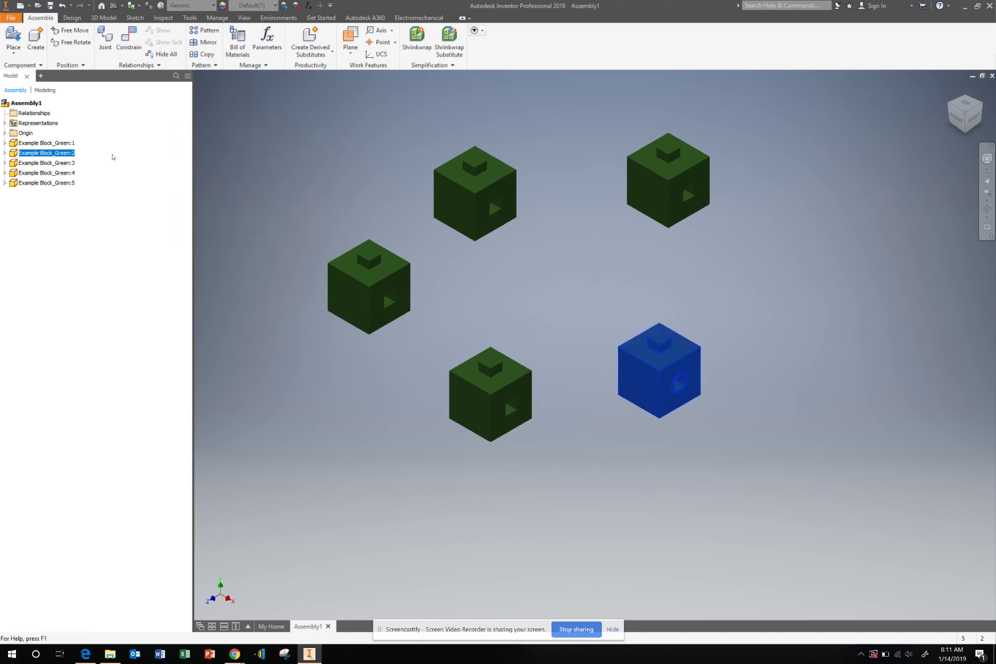
pyautogui.click(60, 144)
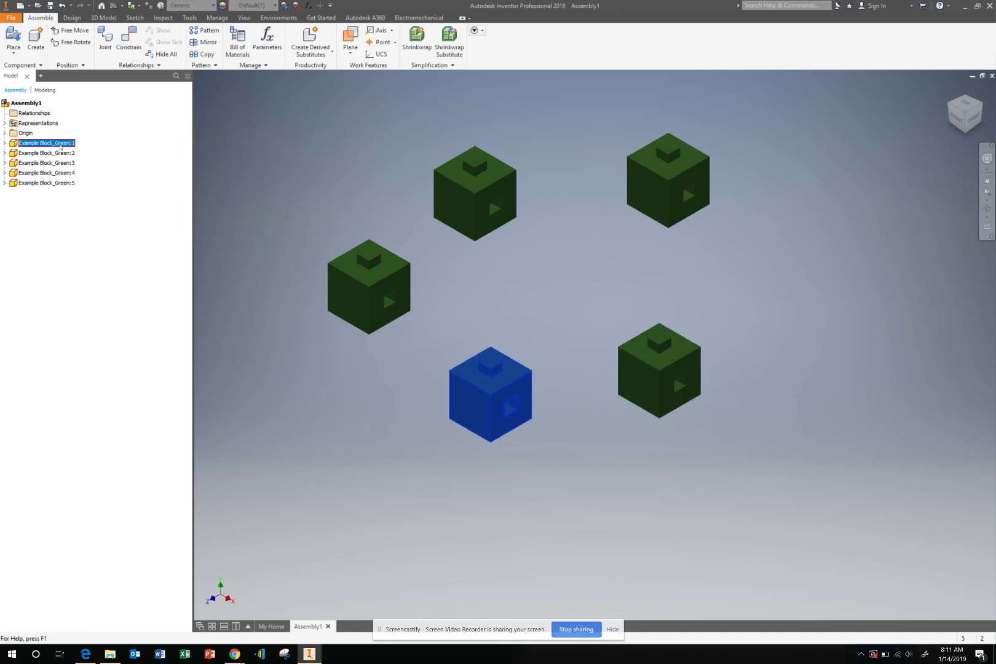
# Ground Example Block_Green:1 and turn on Degrees of Freedom symbols, leaving nothing selected
pyautogui.rightClick(60, 145)
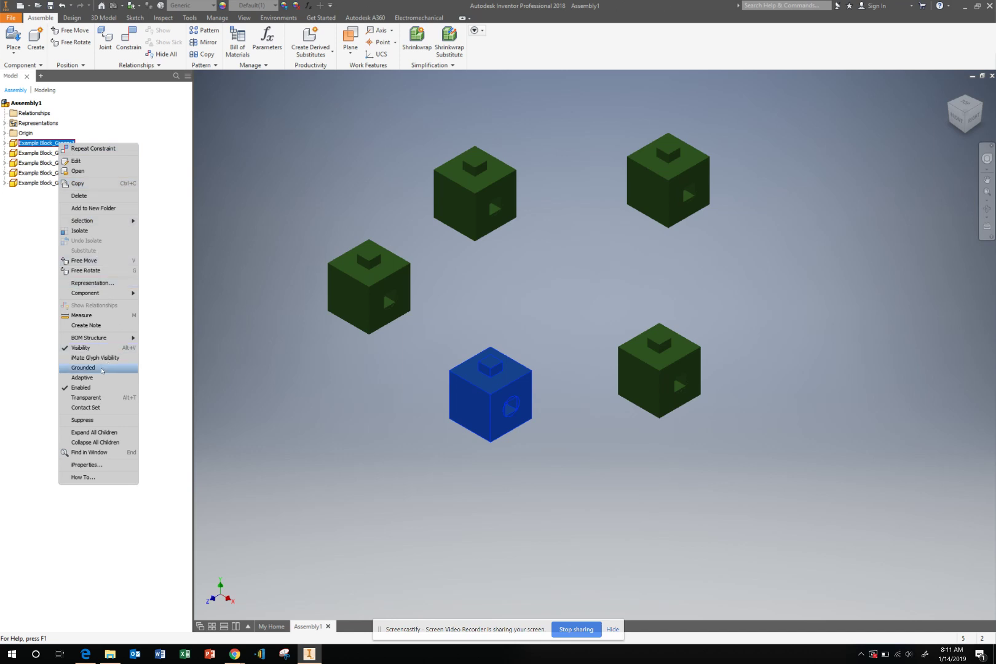
pyautogui.click(96, 367)
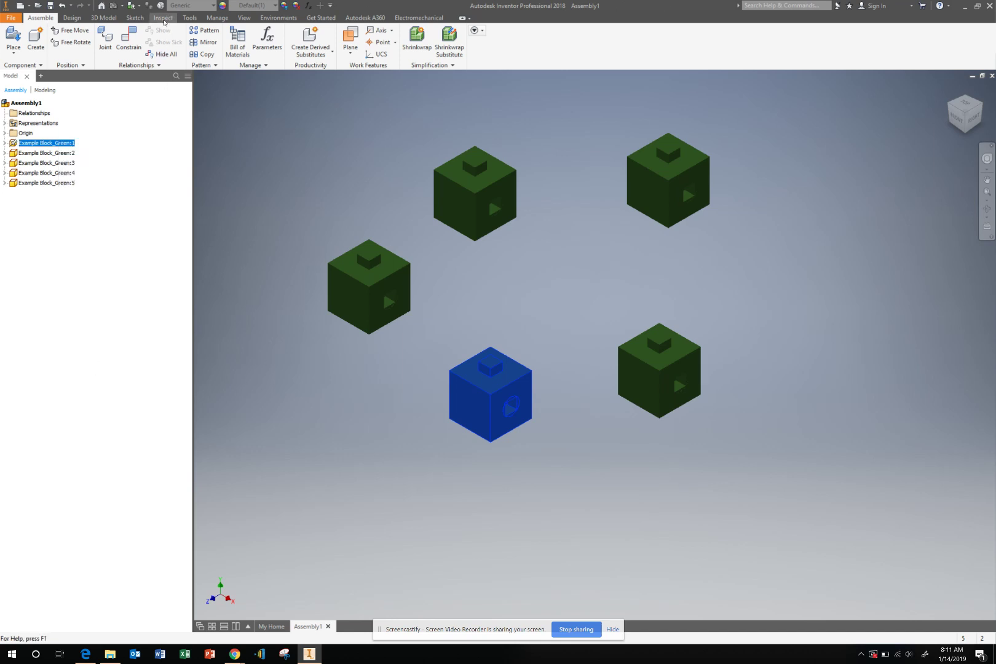
pyautogui.click(163, 19)
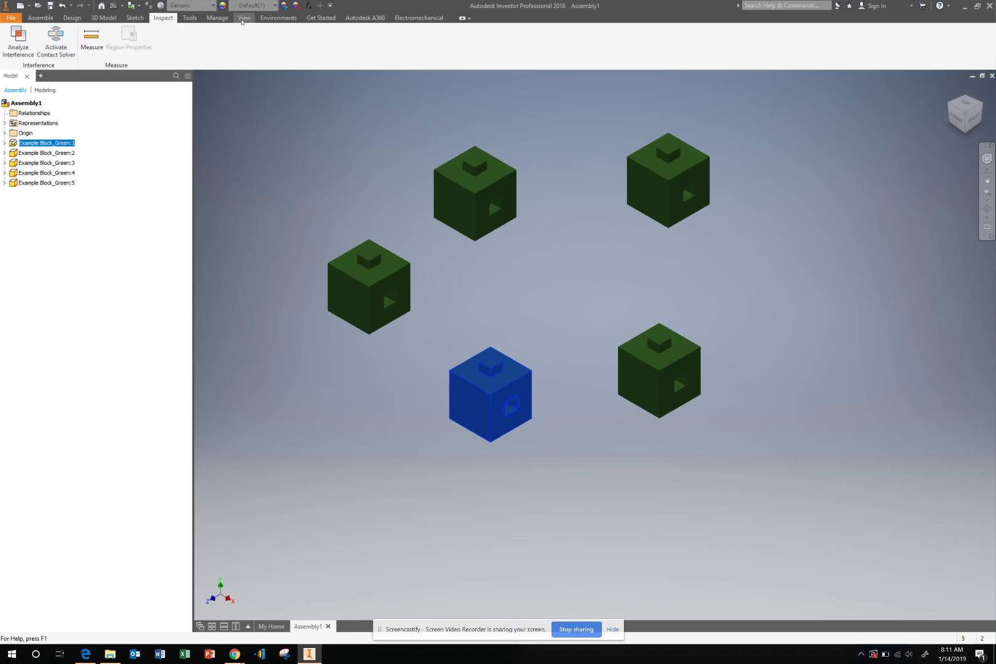
pyautogui.click(242, 19)
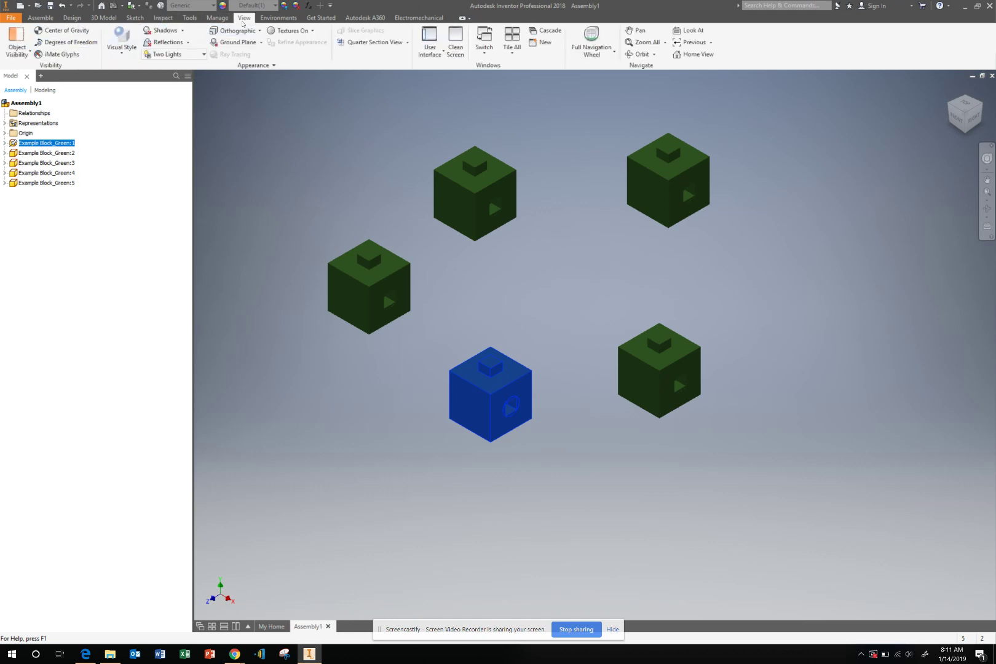
pyautogui.click(77, 47)
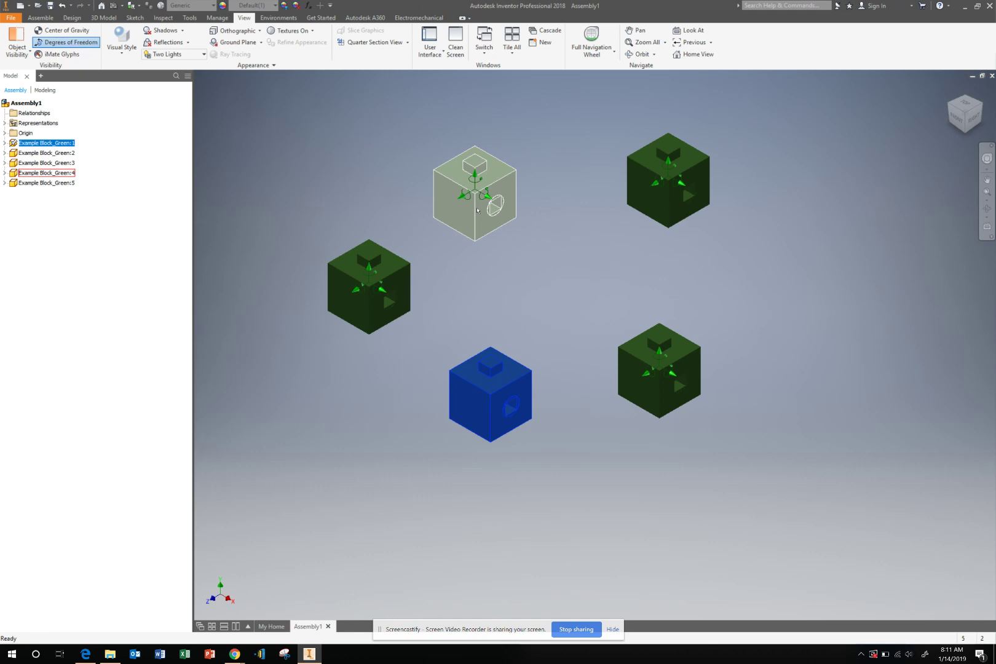
pyautogui.scroll(1, 495, 196)
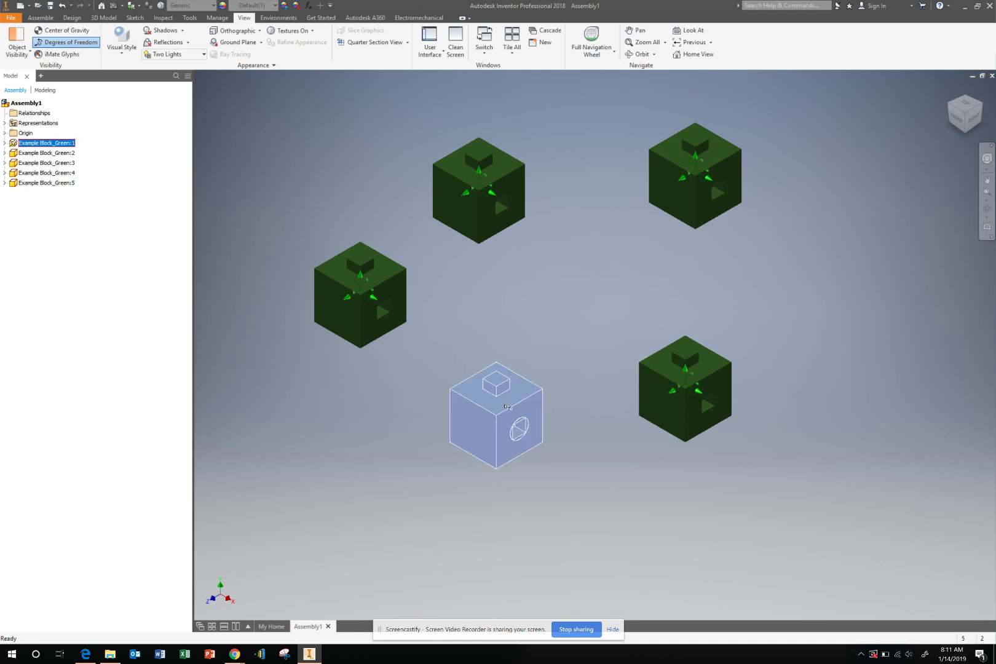
pyautogui.click(537, 311)
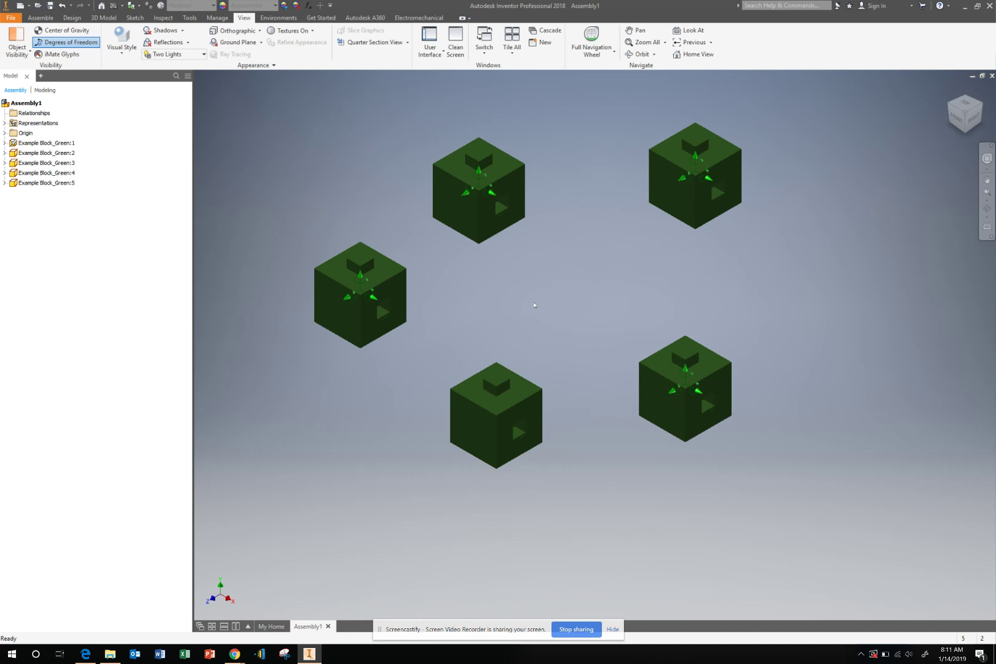
# Mate the left block's bottom face to the lower-centre block's top face
pyautogui.click(39, 20)
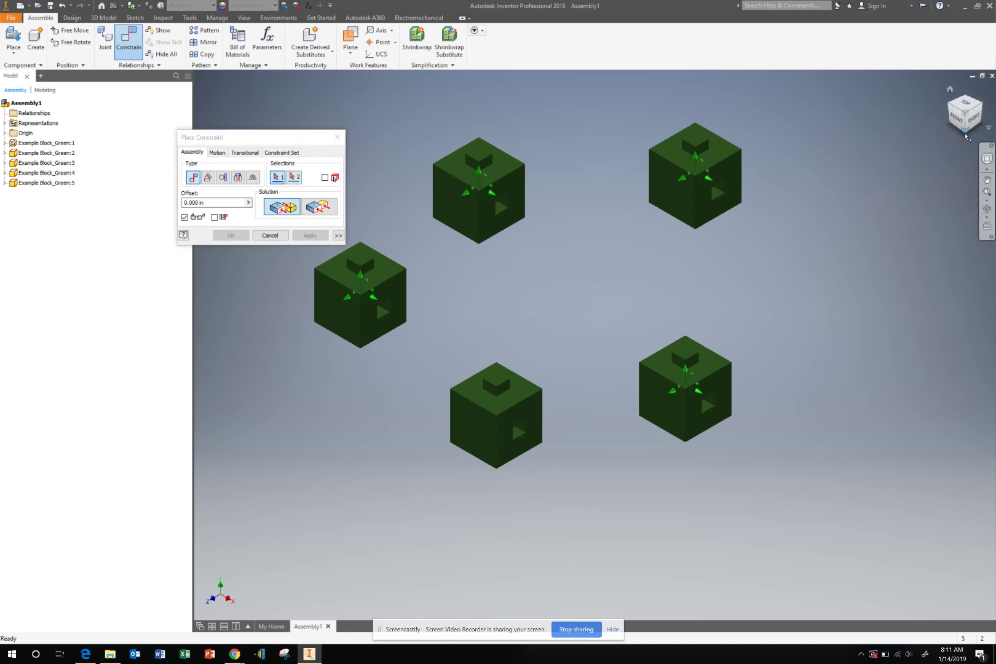
pyautogui.keyDown('shift'); pyautogui.moveTo(901, 164); pyautogui.dragTo(516, 389, button='middle'); pyautogui.keyUp('shift')
pyautogui.scroll(-3, 445, 372)
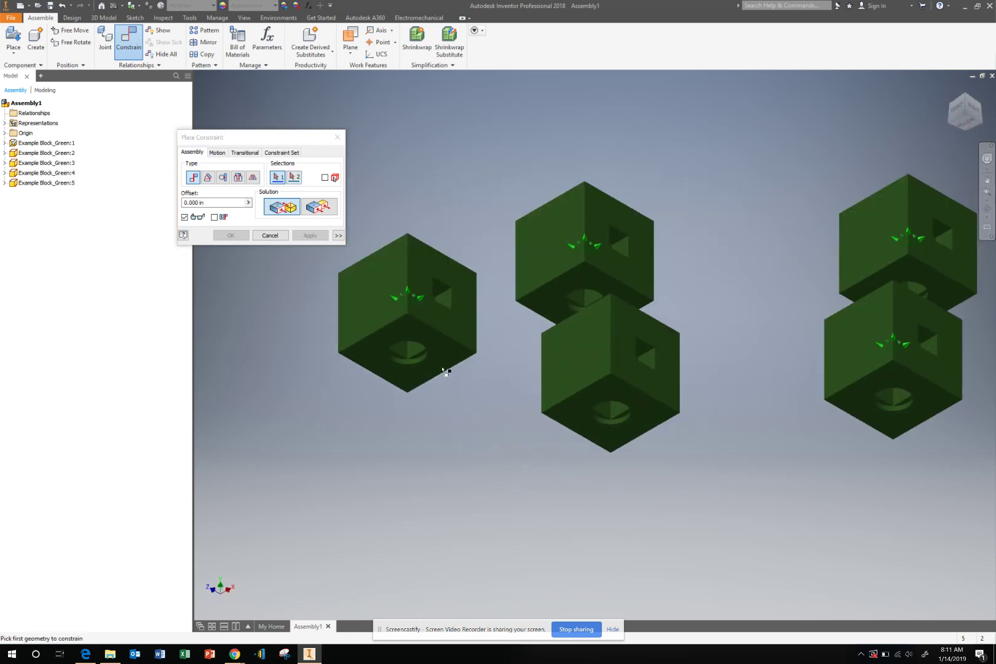
pyautogui.click(406, 335)
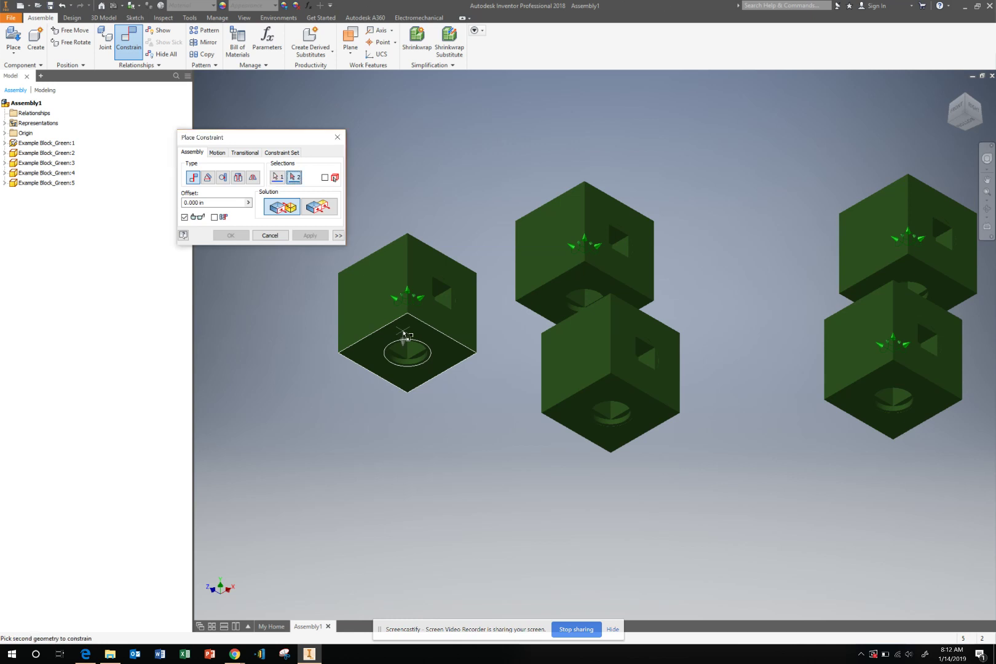
pyautogui.click(953, 101)
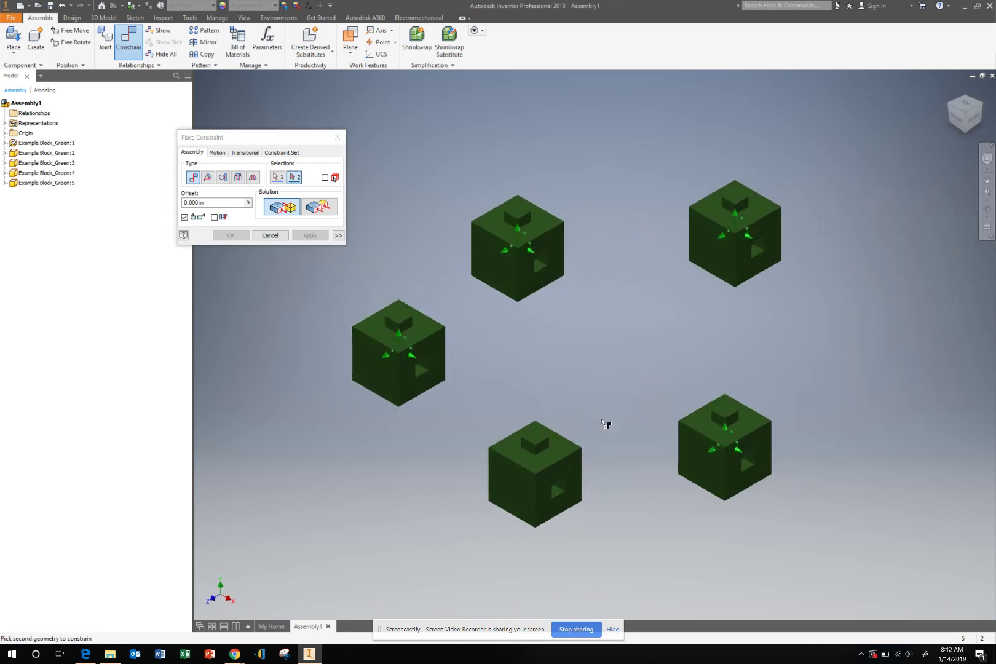
pyautogui.click(542, 466)
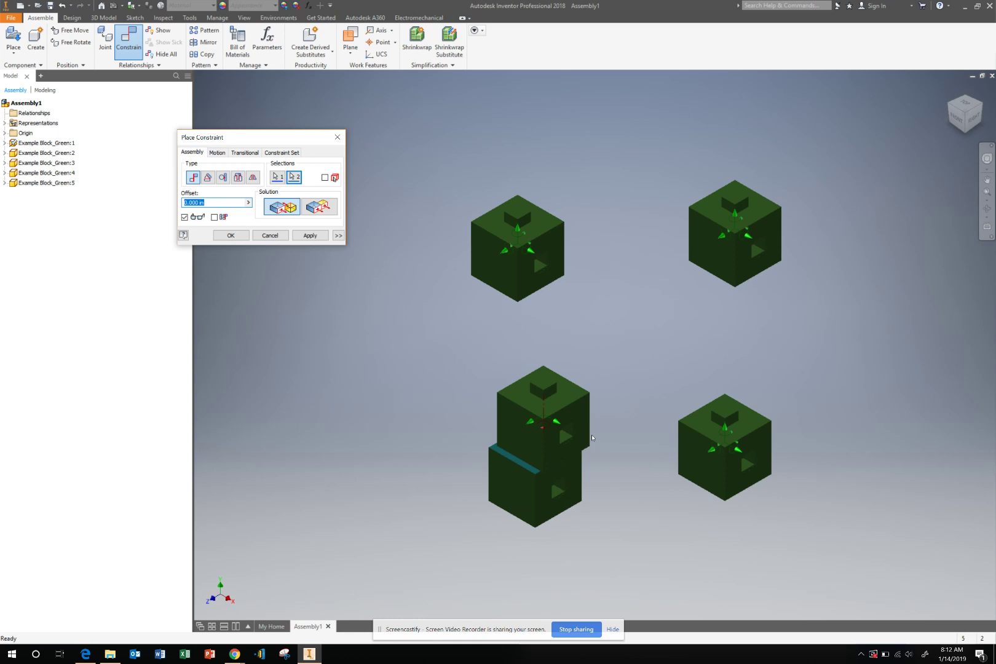
pyautogui.click(308, 237)
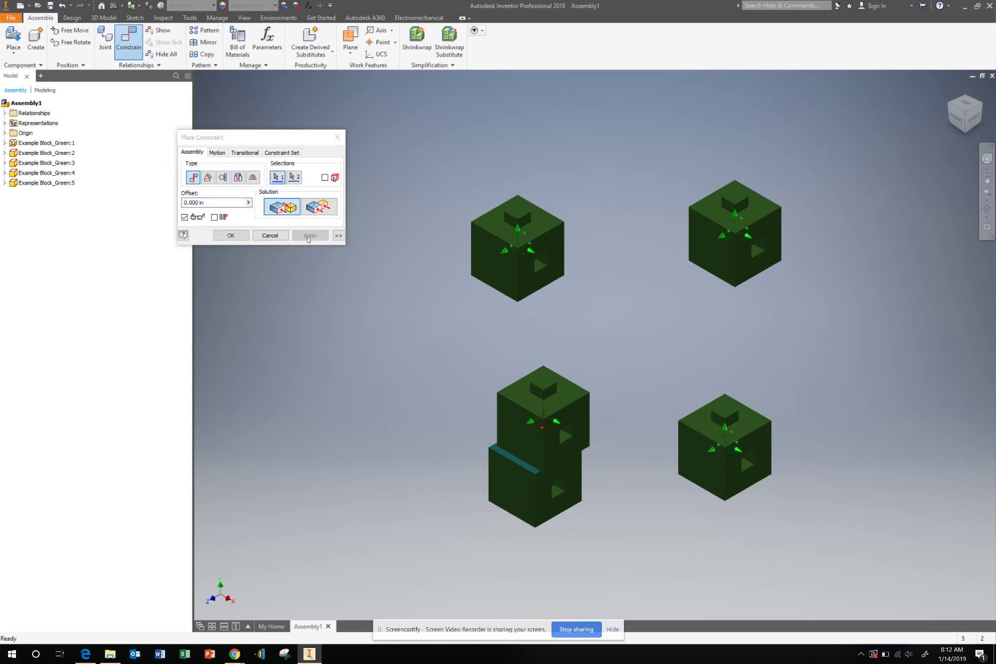
# Close Place Constraint and drag the stacked block across the lower block's top
pyautogui.click(337, 137)
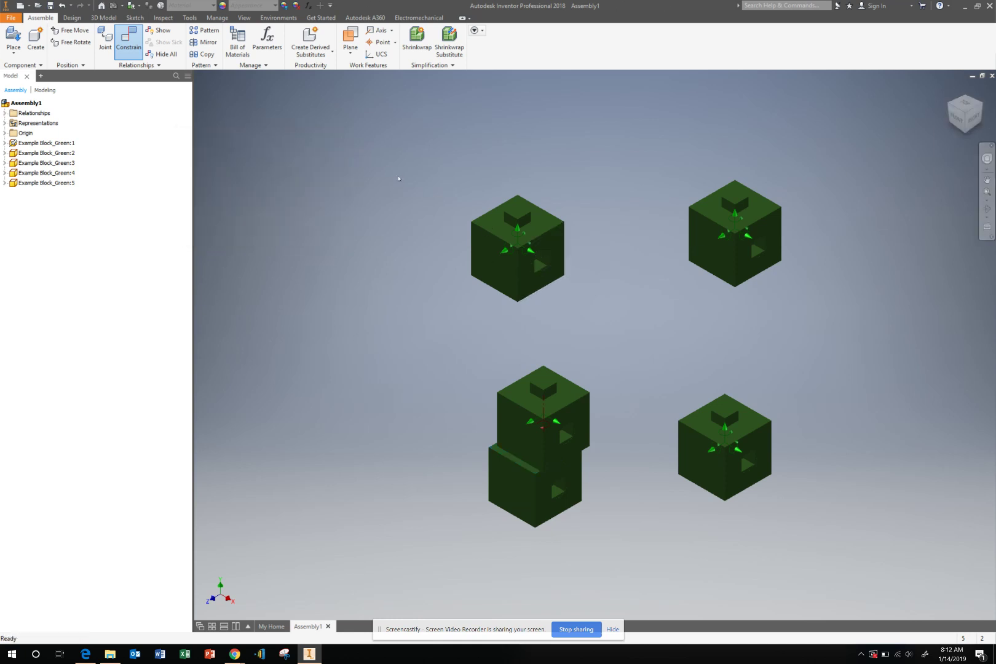
pyautogui.moveTo(511, 400); pyautogui.dragTo(551, 393)
pyautogui.scroll(-2, 551, 429)
pyautogui.scroll(5, 552, 429)
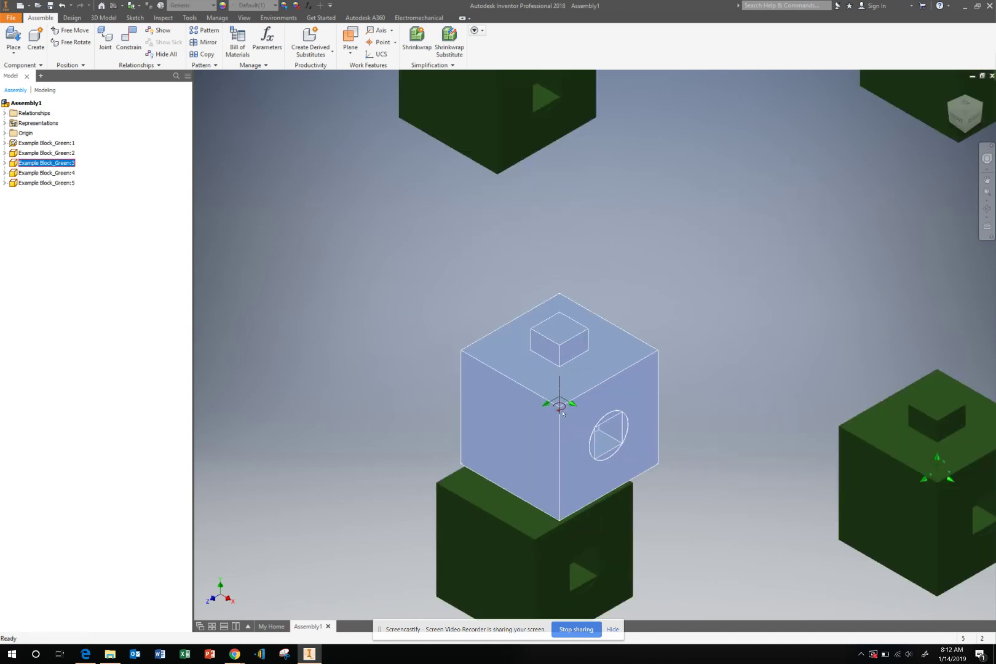
pyautogui.scroll(-3, 585, 394)
pyautogui.press('Escape')
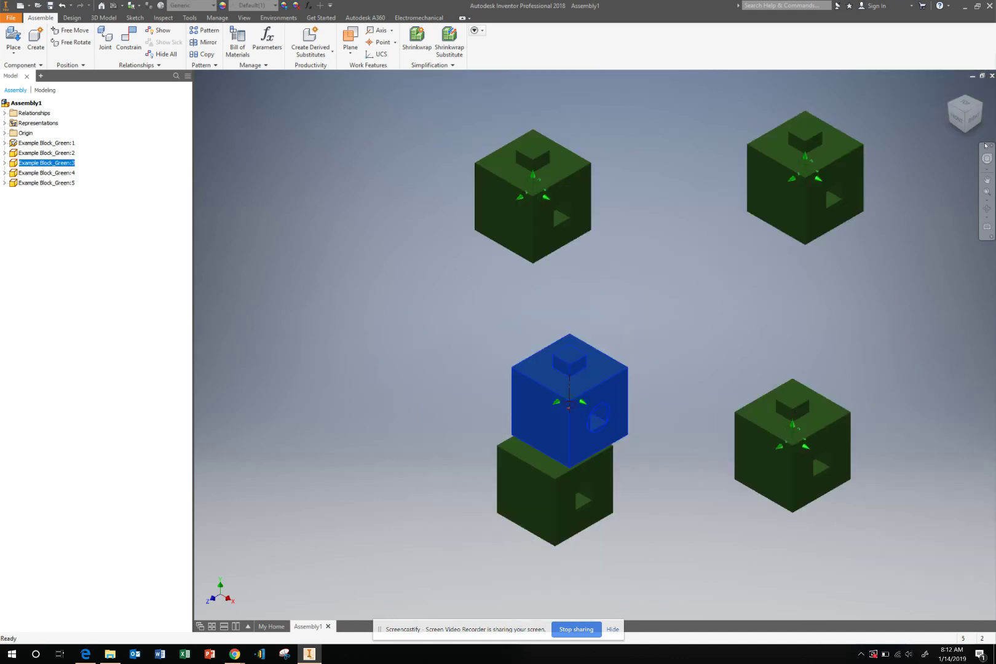
# Slide Example Block_Green:3 in FRONT, RIGHT and Home views to confirm its free motion
pyautogui.click(955, 122)
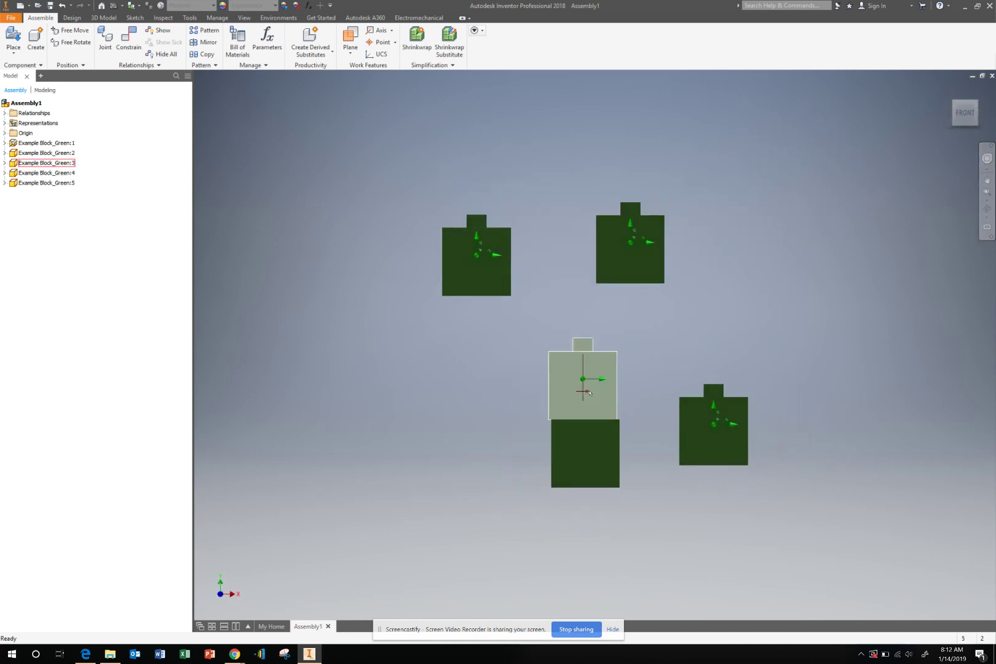
pyautogui.click(582, 356)
pyautogui.moveTo(586, 334); pyautogui.dragTo(601, 394)
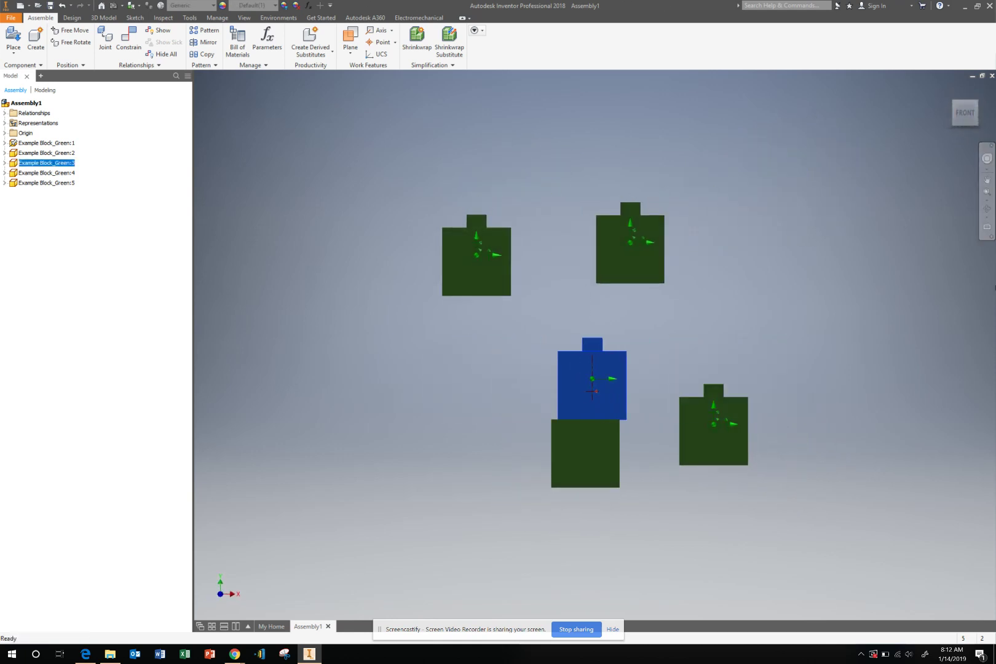
pyautogui.click(984, 114)
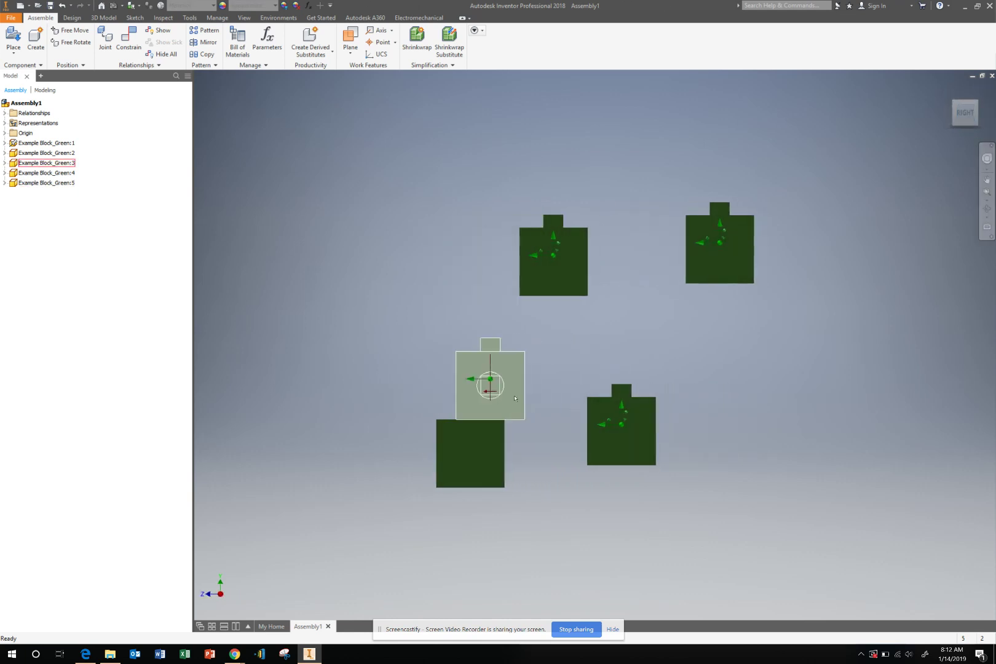
pyautogui.moveTo(515, 398); pyautogui.dragTo(483, 408)
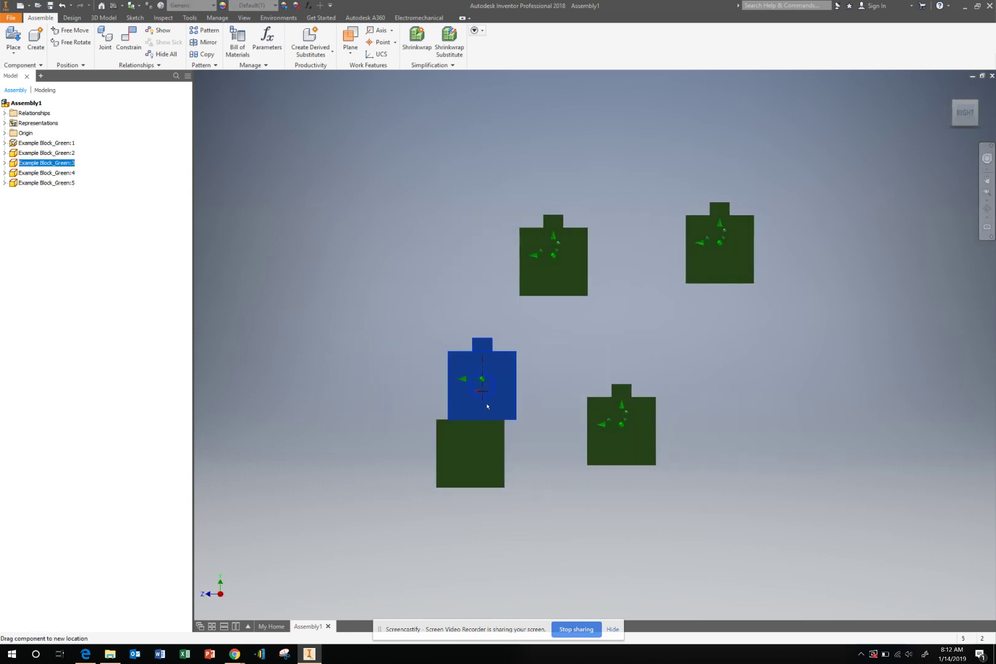
pyautogui.click(951, 93)
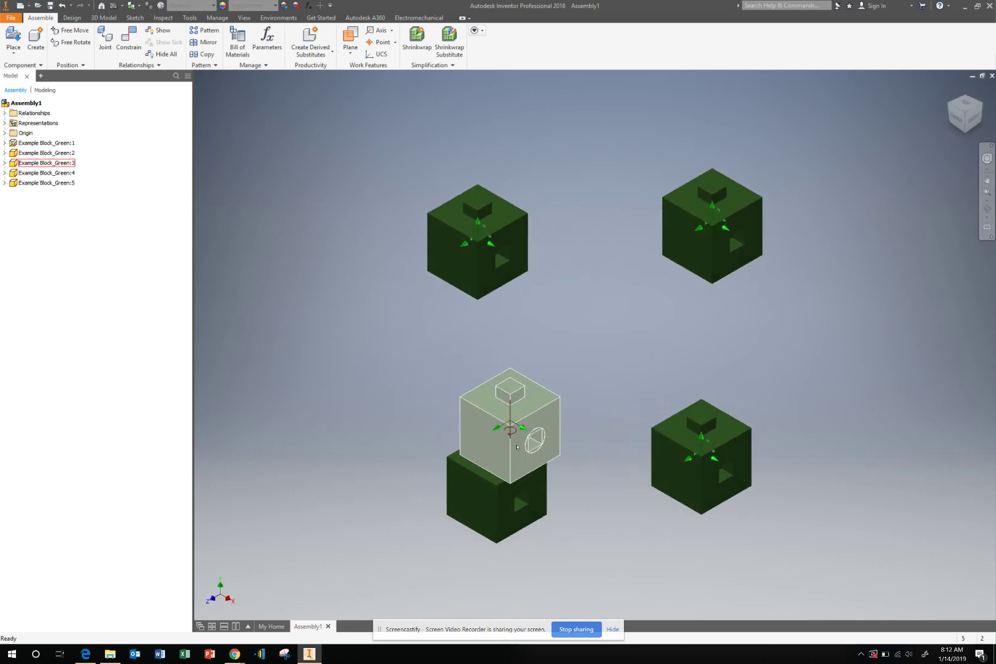
pyautogui.moveTo(517, 447)
pyautogui.mouseDown()
pyautogui.moveTo(489, 447)
pyautogui.moveTo(523, 432)
pyautogui.moveTo(507, 446)
pyautogui.moveTo(506, 432)
pyautogui.mouseUp()
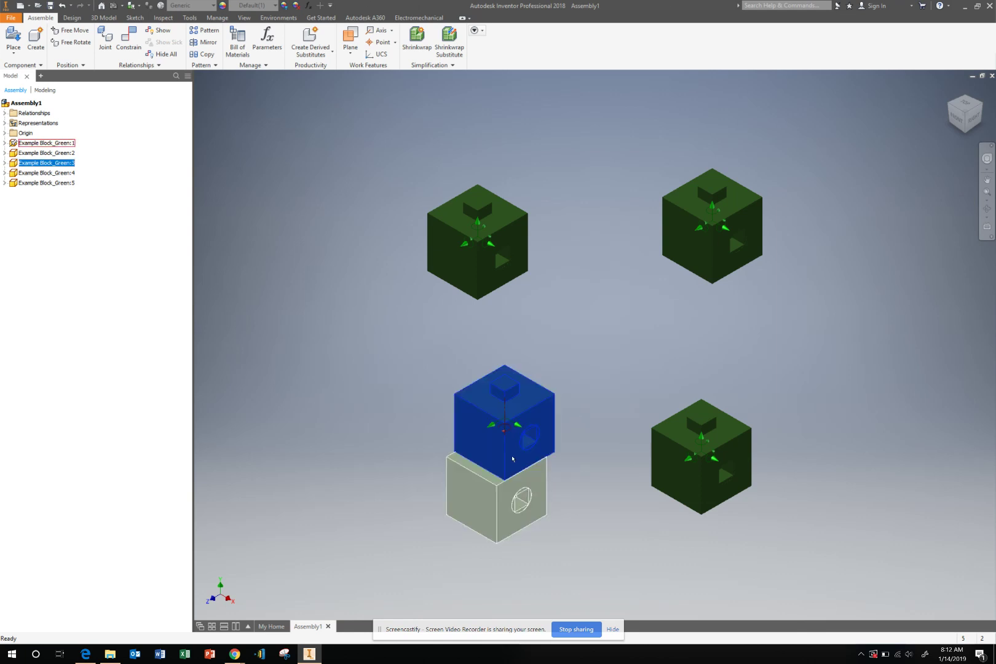
pyautogui.press('Escape')
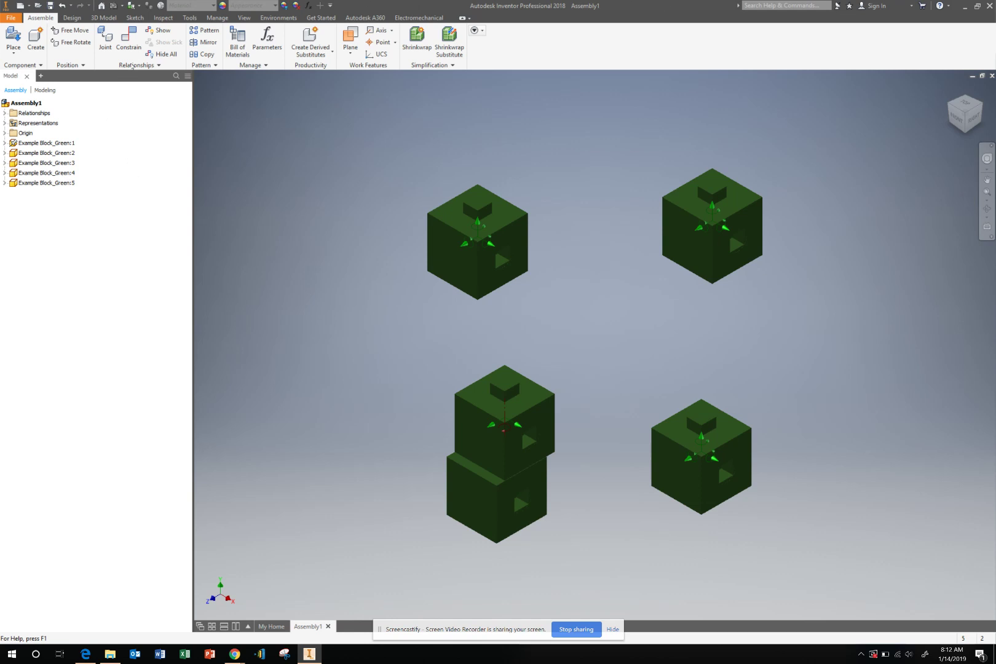
# Add a Flush constraint aligning the upper and lower blocks' left faces
pyautogui.click(135, 49)
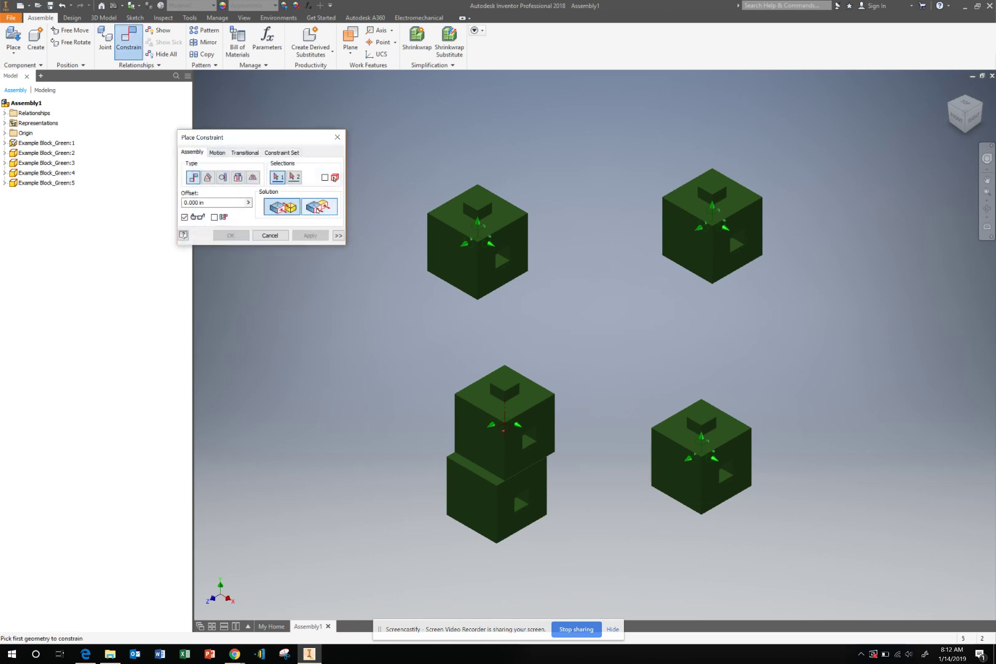
pyautogui.click(318, 211)
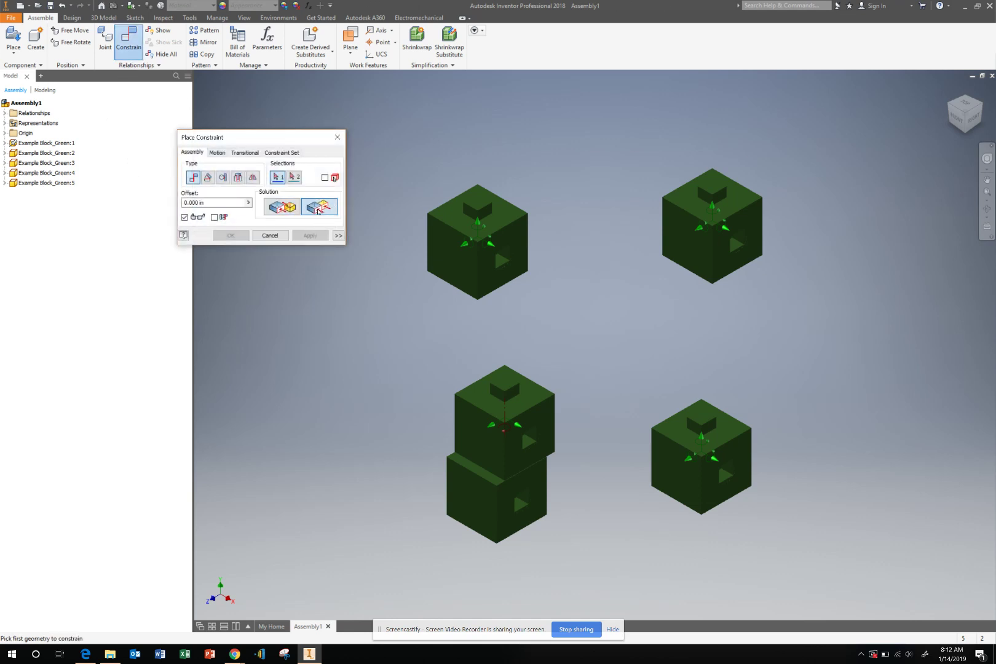
pyautogui.click(480, 444)
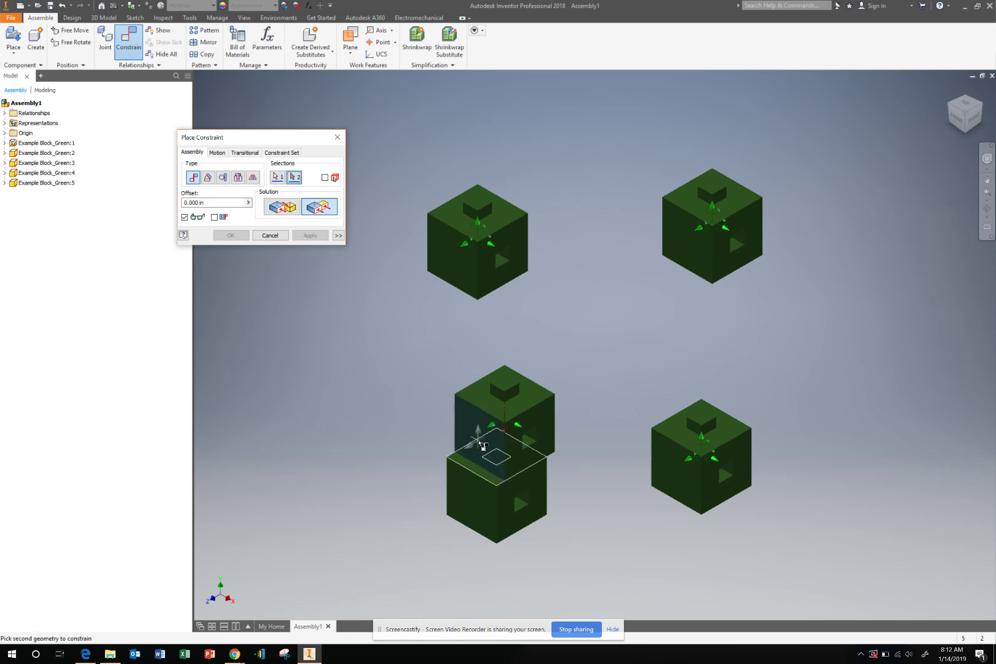
pyautogui.click(468, 508)
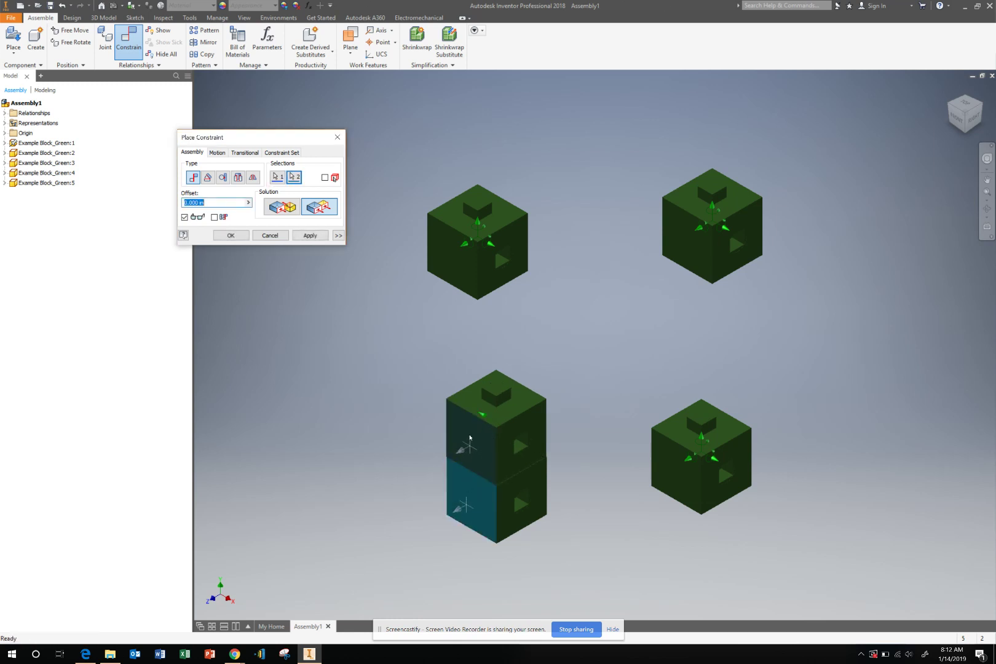
pyautogui.click(310, 236)
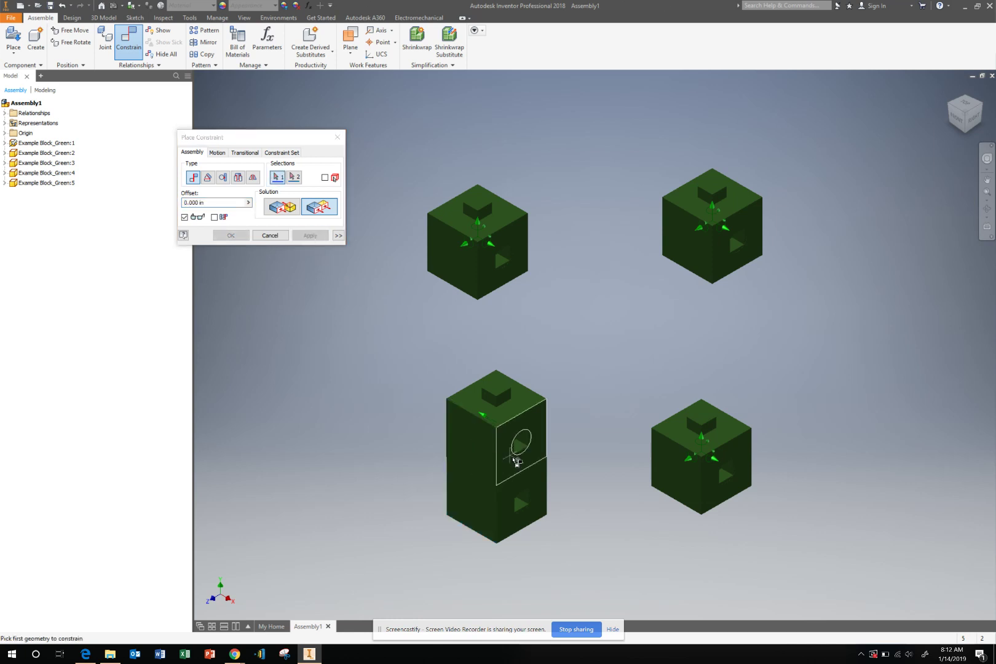
# Flush the upper block's hole face with the lower block's matching face and finish constraining
pyautogui.click(502, 465)
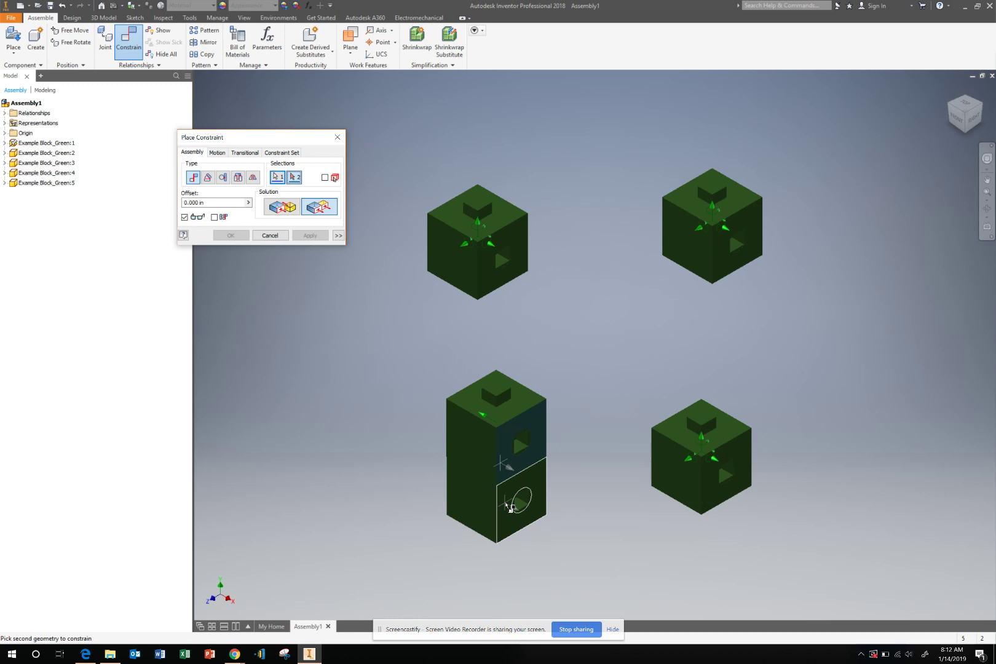
pyautogui.click(505, 505)
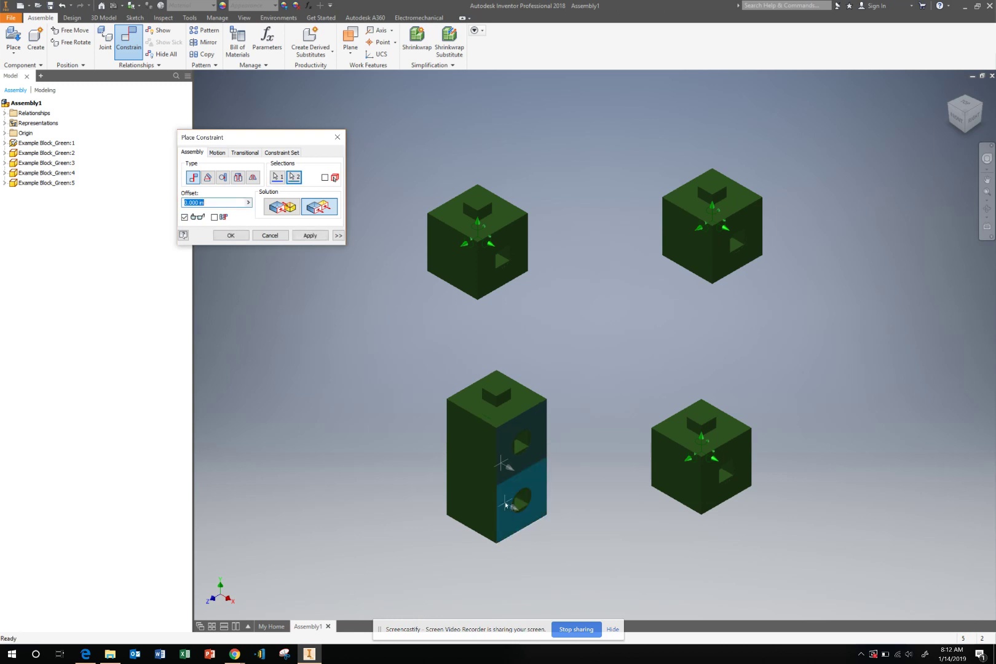
pyautogui.click(312, 238)
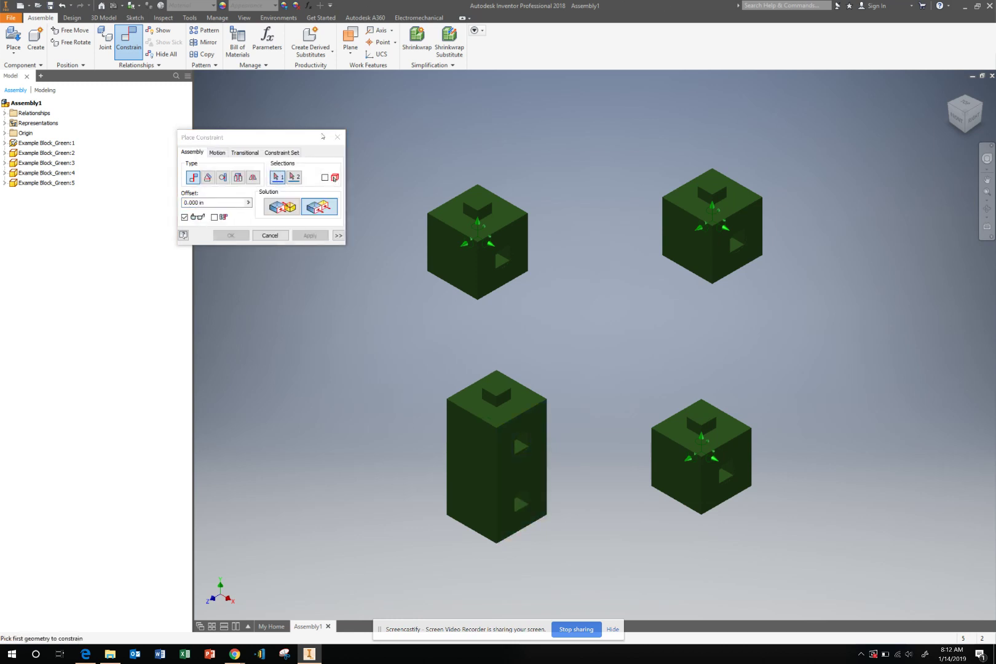
pyautogui.click(337, 137)
pyautogui.scroll(2, 471, 434)
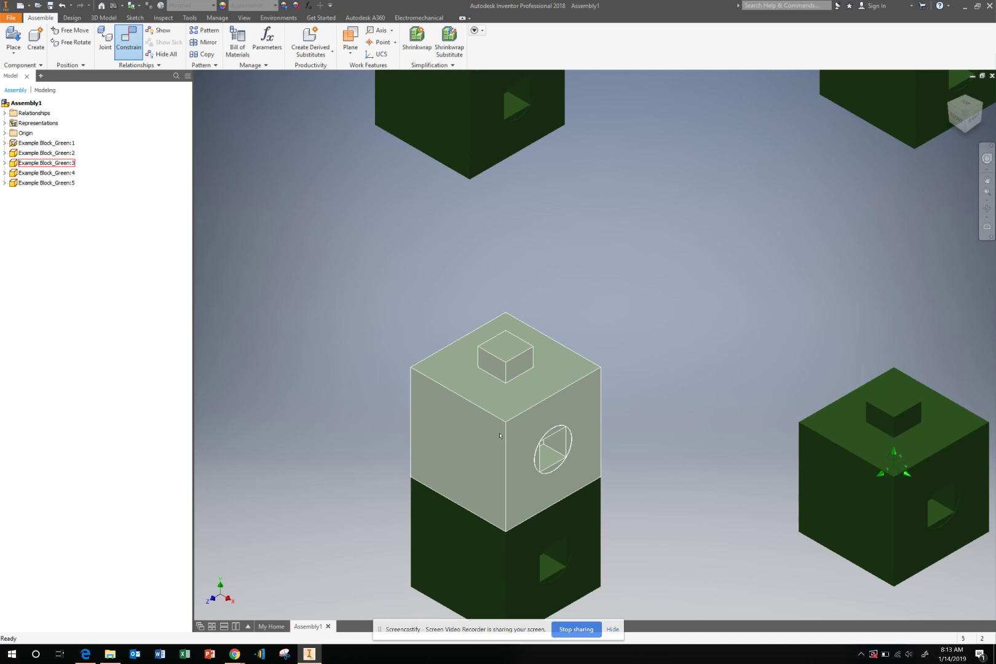
pyautogui.click(490, 463)
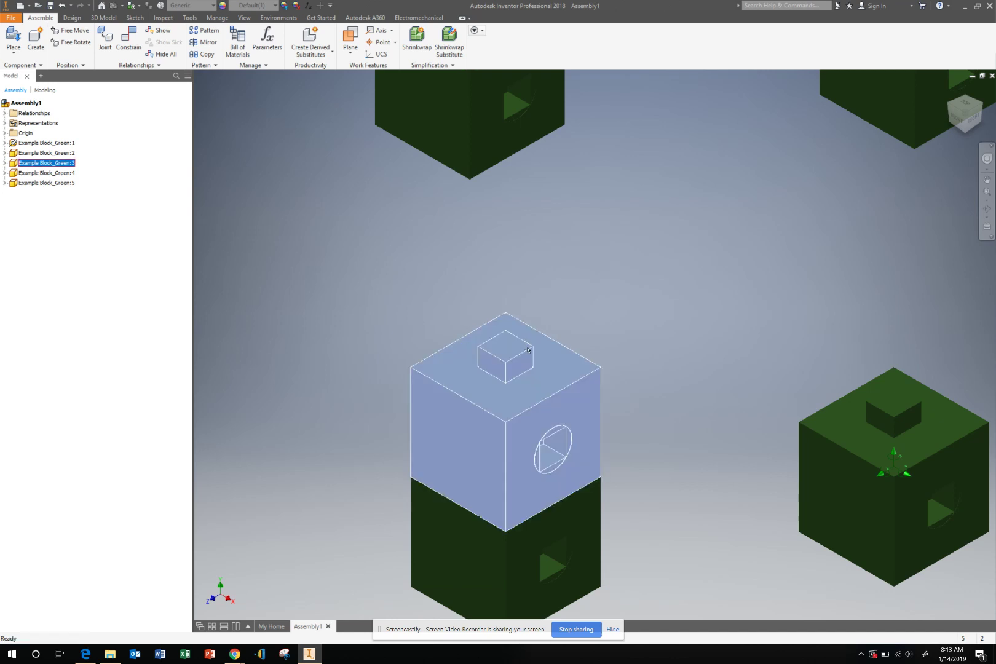
pyautogui.scroll(-3, 528, 349)
pyautogui.scroll(8, 528, 349)
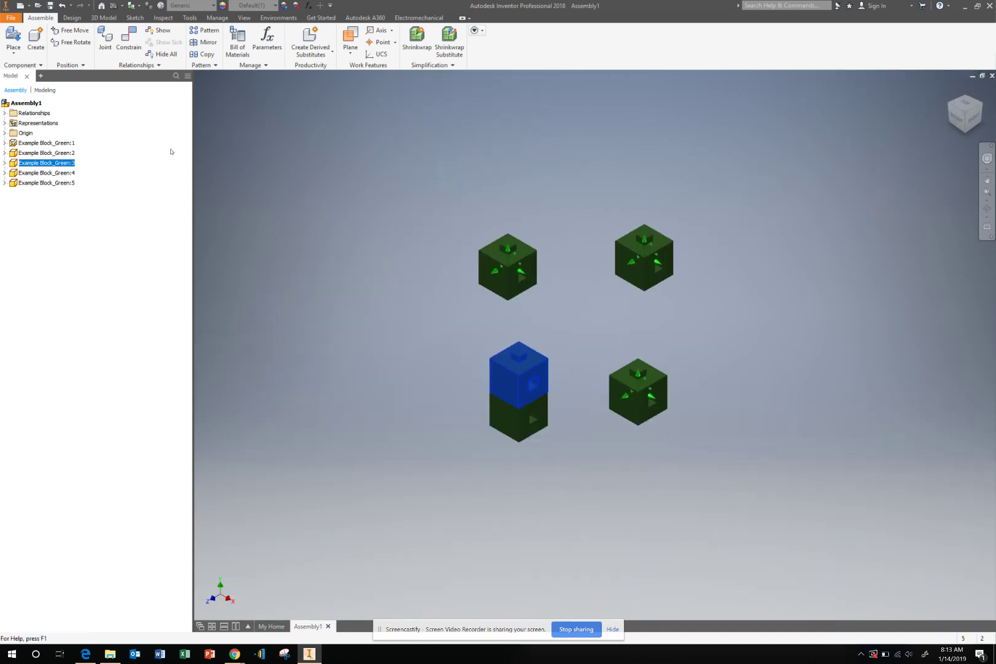
# Mate the stacked block's top face to a face on another block
pyautogui.press('c')
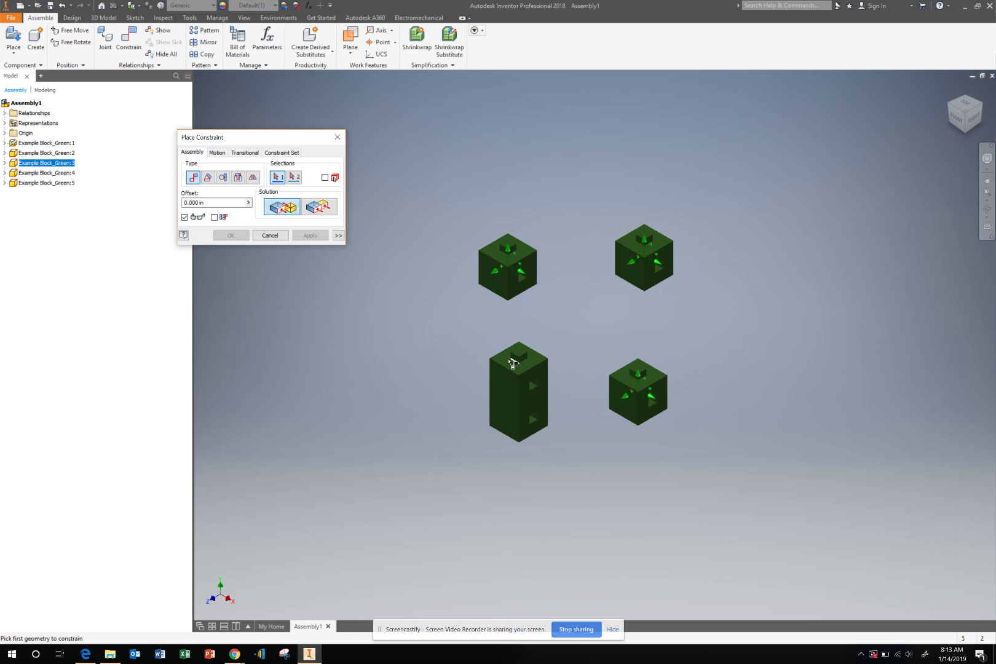
pyautogui.click(521, 372)
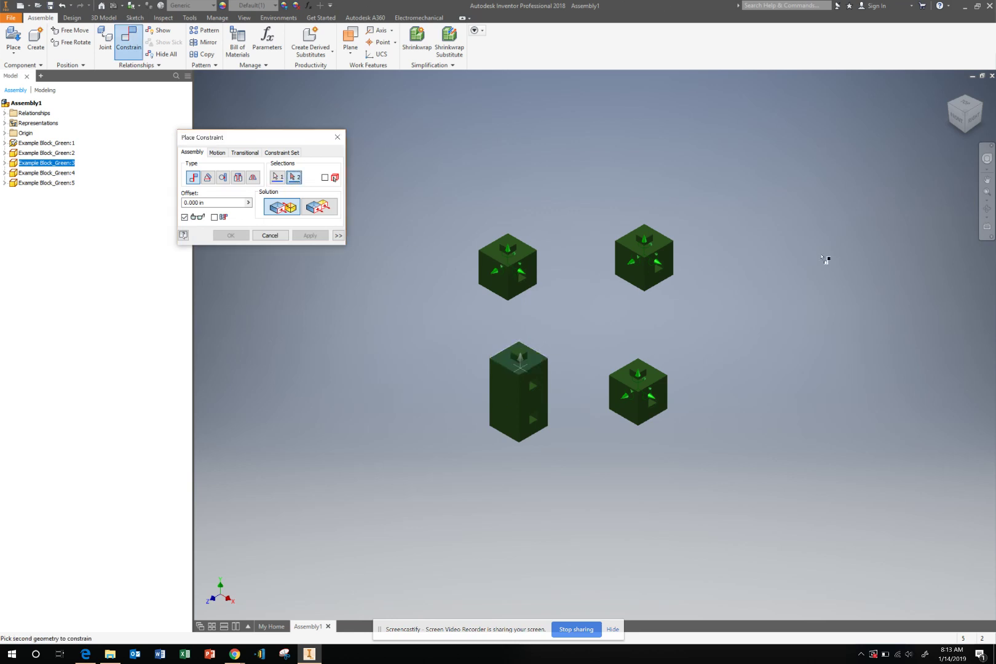
pyautogui.scroll(8, 526, 344)
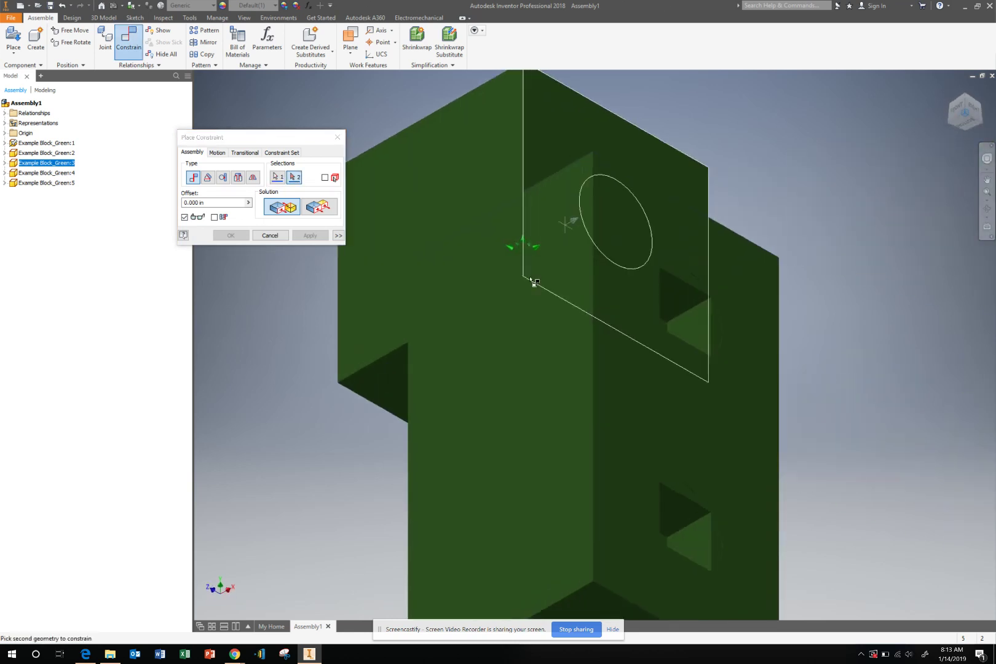
pyautogui.click(394, 372)
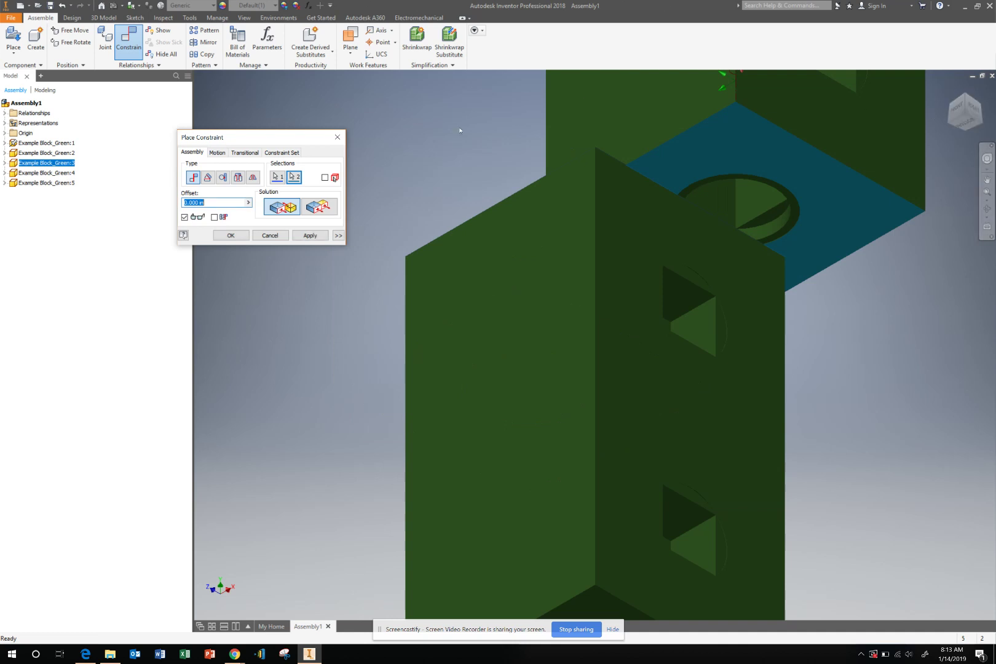
pyautogui.click(310, 236)
# Flush the upper block's side face and hole face with the column's matching faces
pyautogui.click(615, 131)
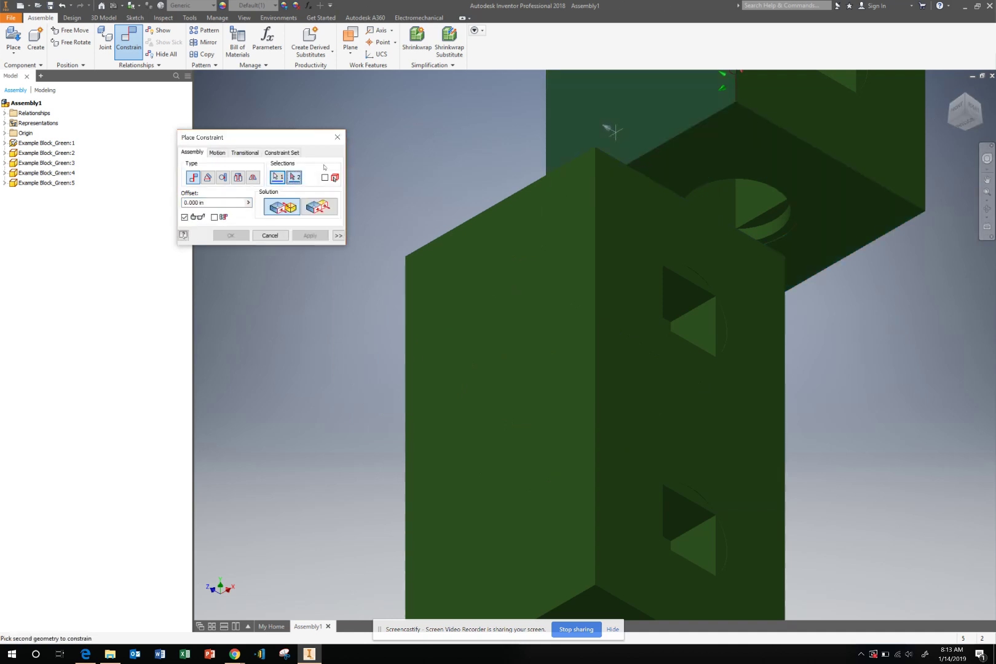
pyautogui.click(520, 272)
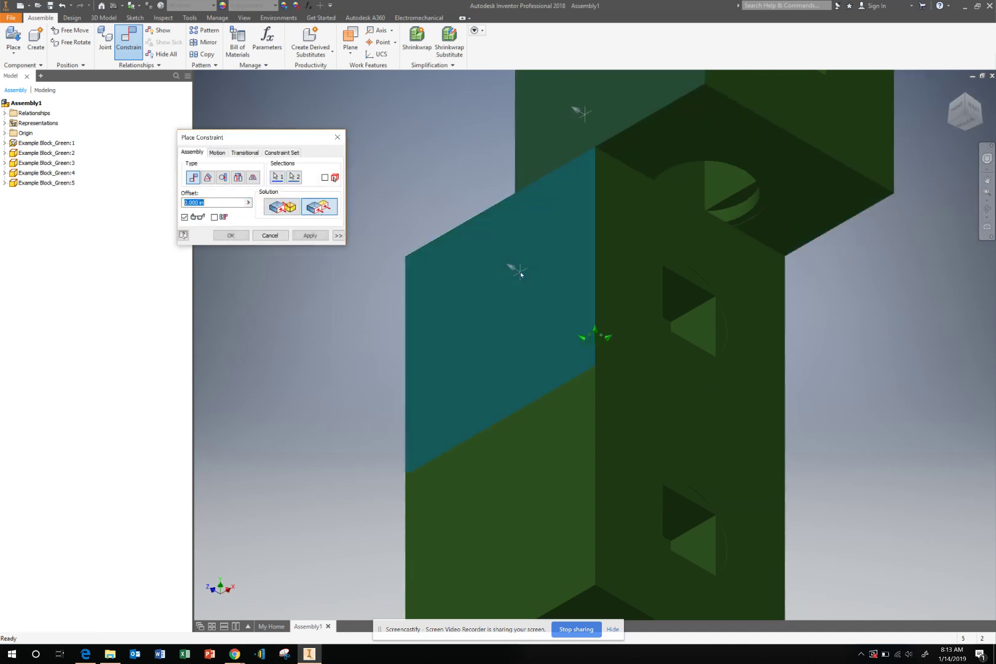
pyautogui.click(309, 238)
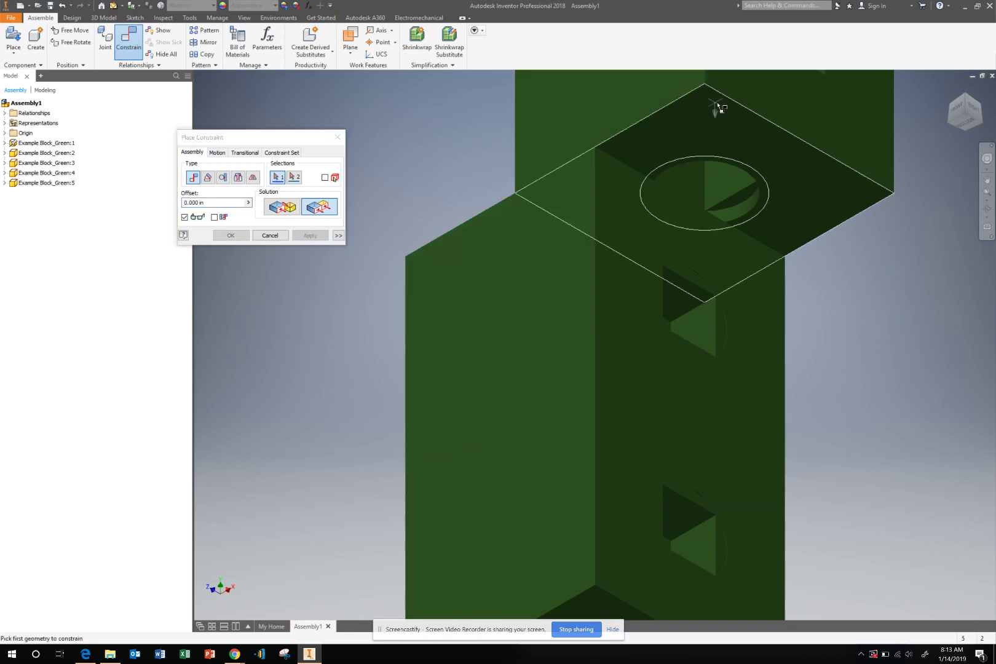
pyautogui.click(741, 91)
pyautogui.click(619, 272)
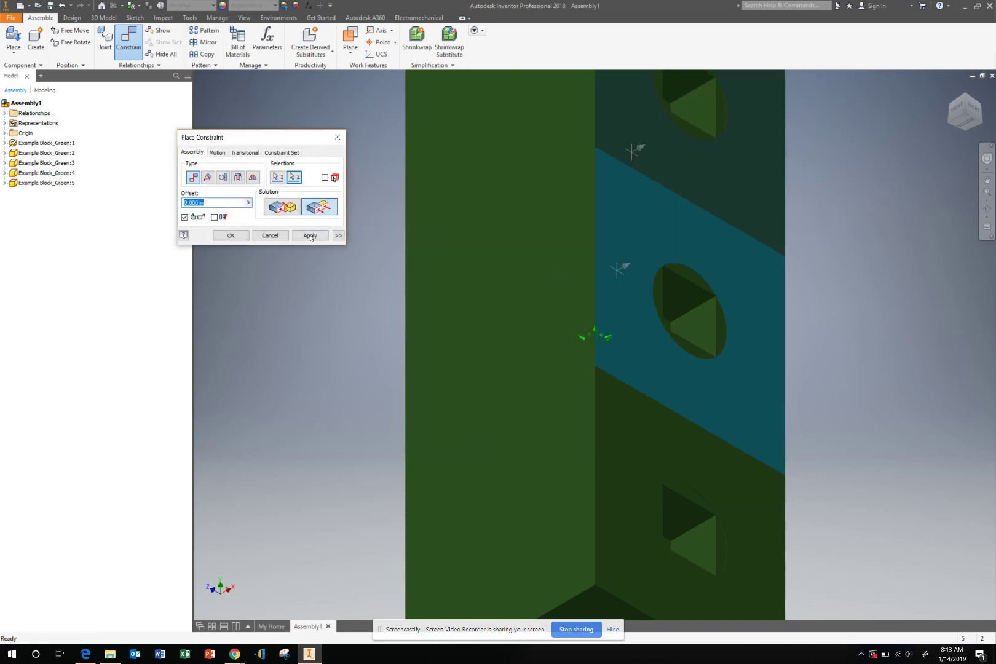
pyautogui.click(310, 236)
pyautogui.press('Escape')
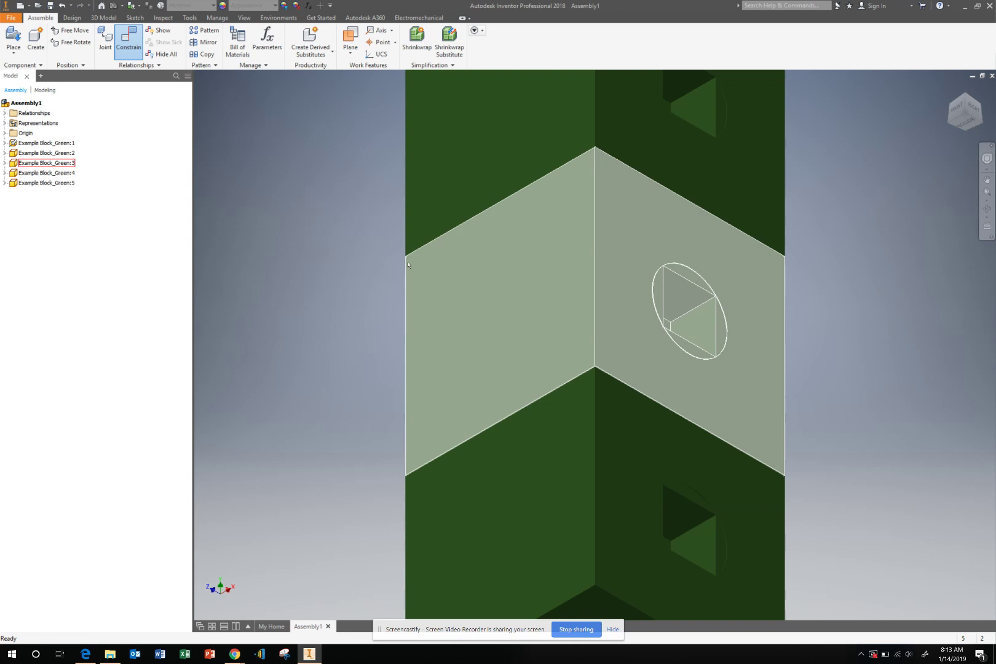
pyautogui.scroll(-5, 673, 198)
# Mate a third cube onto the column and flush it with a column face
pyautogui.scroll(-3, 673, 198)
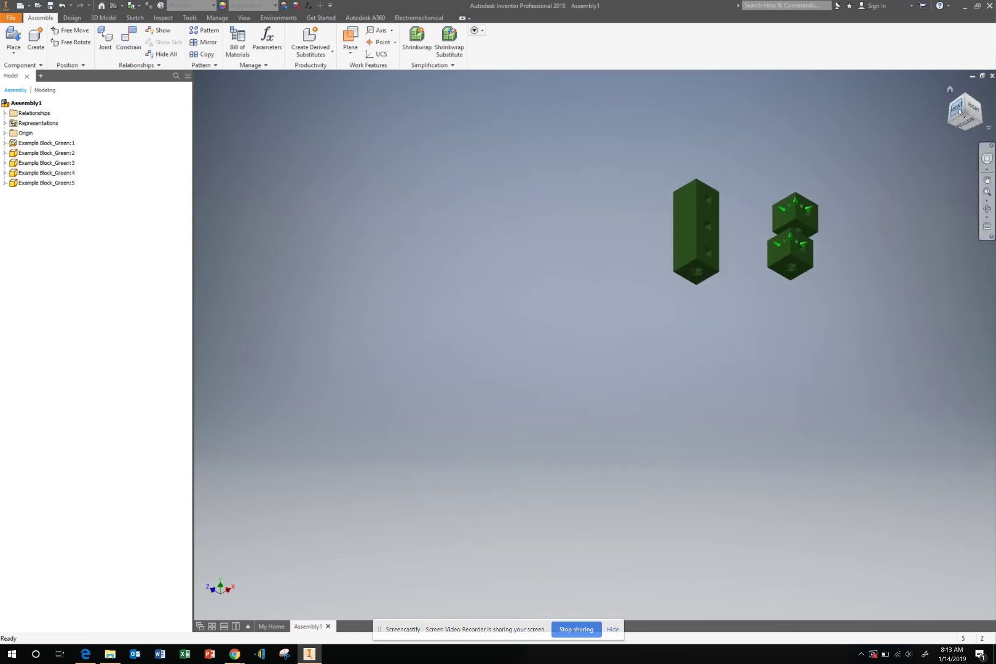
pyautogui.click(951, 91)
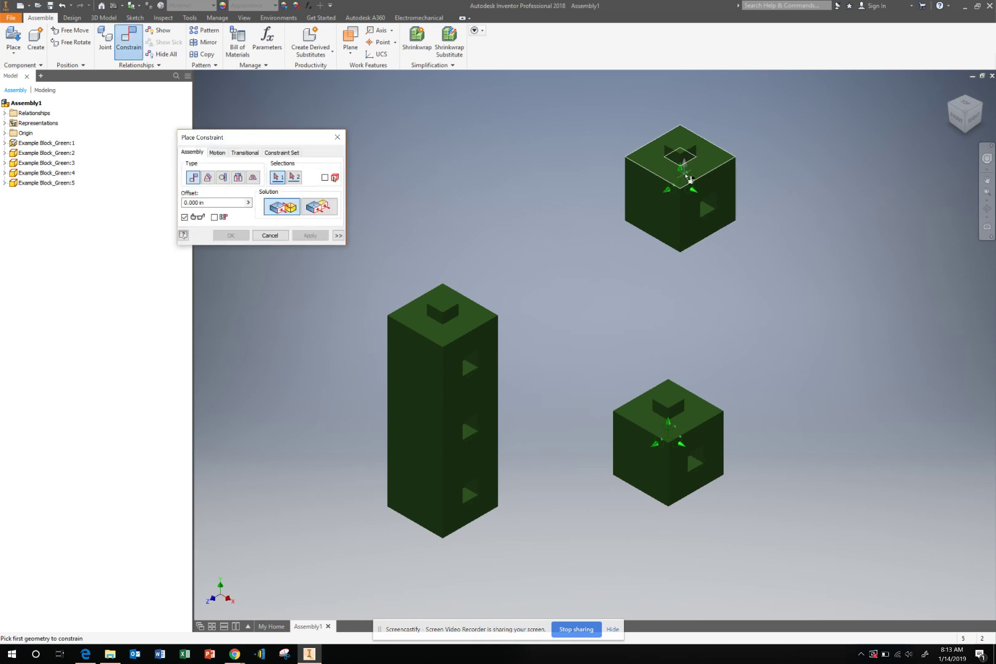
pyautogui.click(688, 179)
pyautogui.click(456, 368)
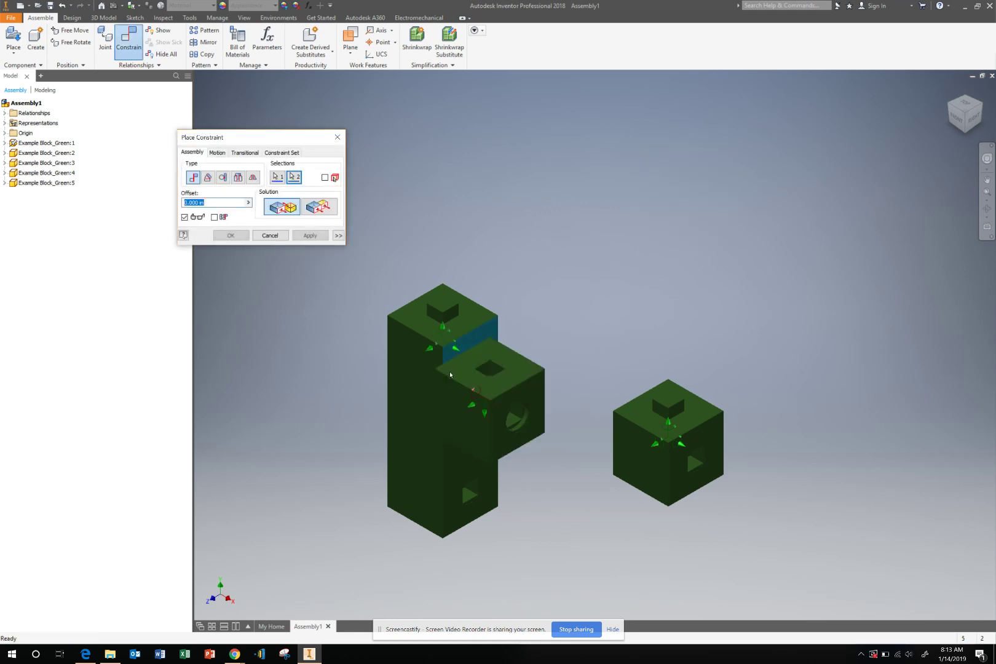
pyautogui.click(307, 237)
pyautogui.click(403, 348)
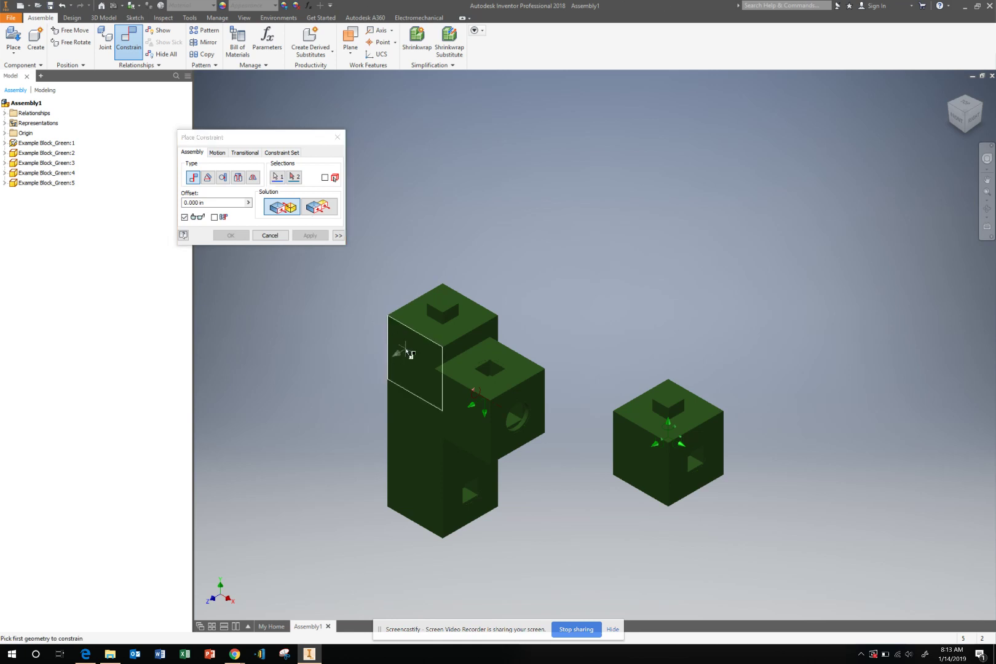
pyautogui.click(452, 408)
pyautogui.click(313, 235)
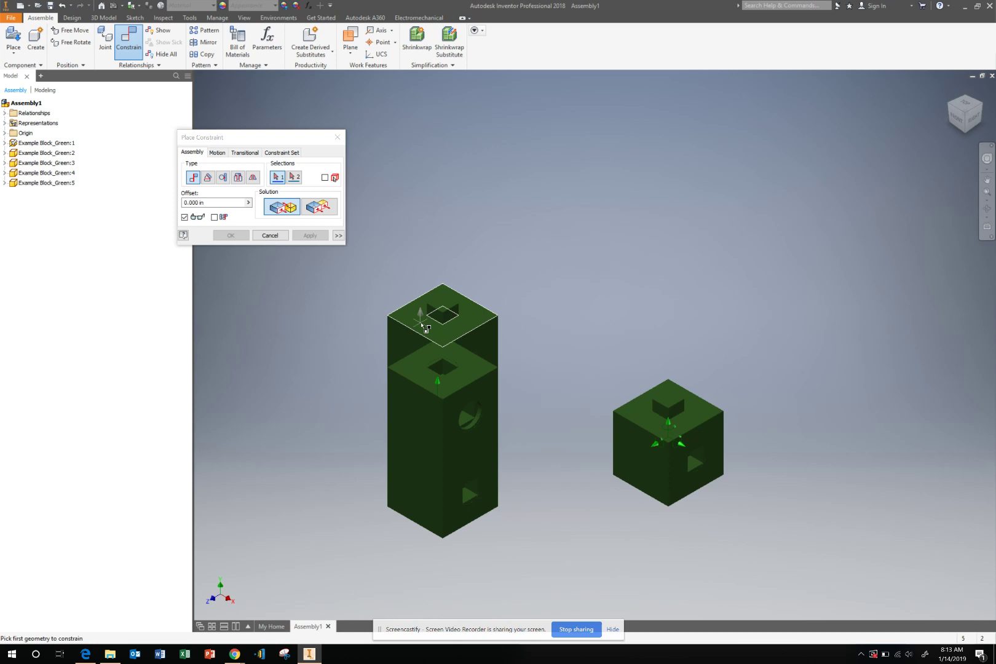
# View the assembly from FRONT and expand Relationships showing four mates and four flushes
pyautogui.click(952, 118)
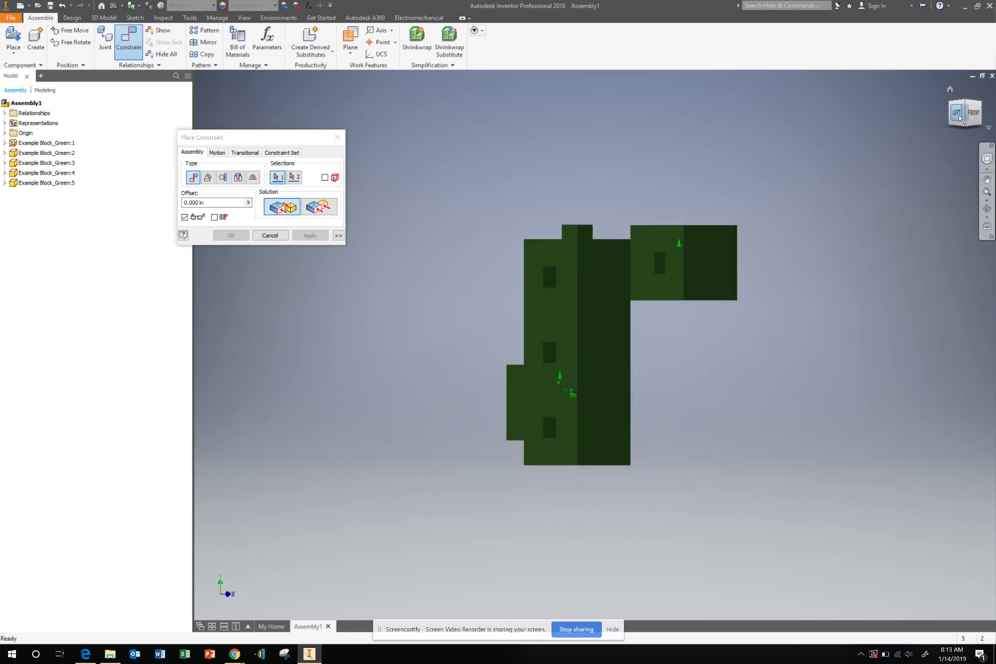
pyautogui.click(270, 235)
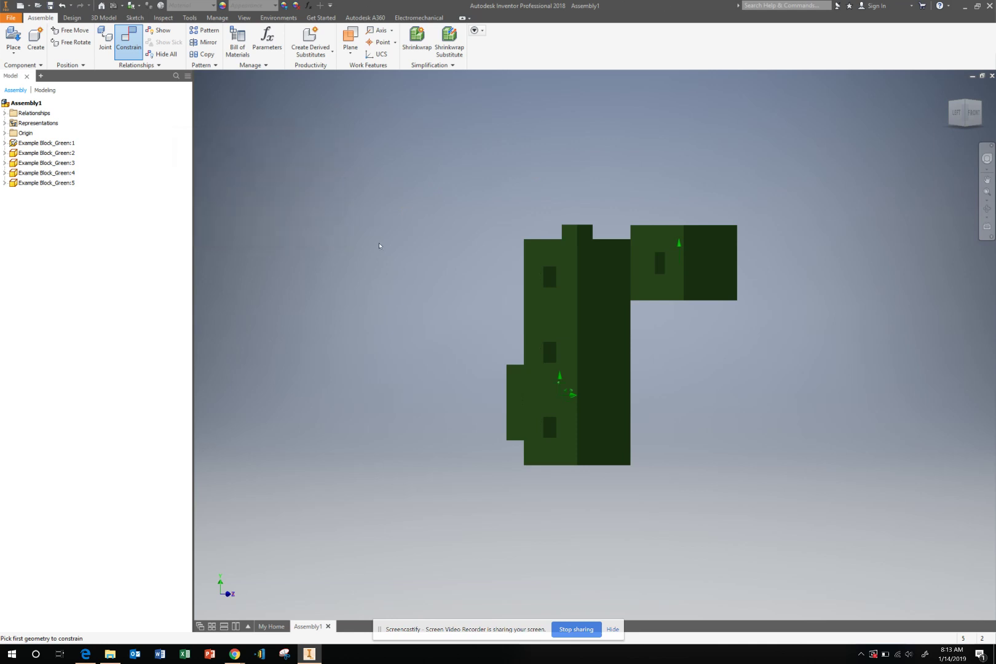
pyautogui.click(4, 113)
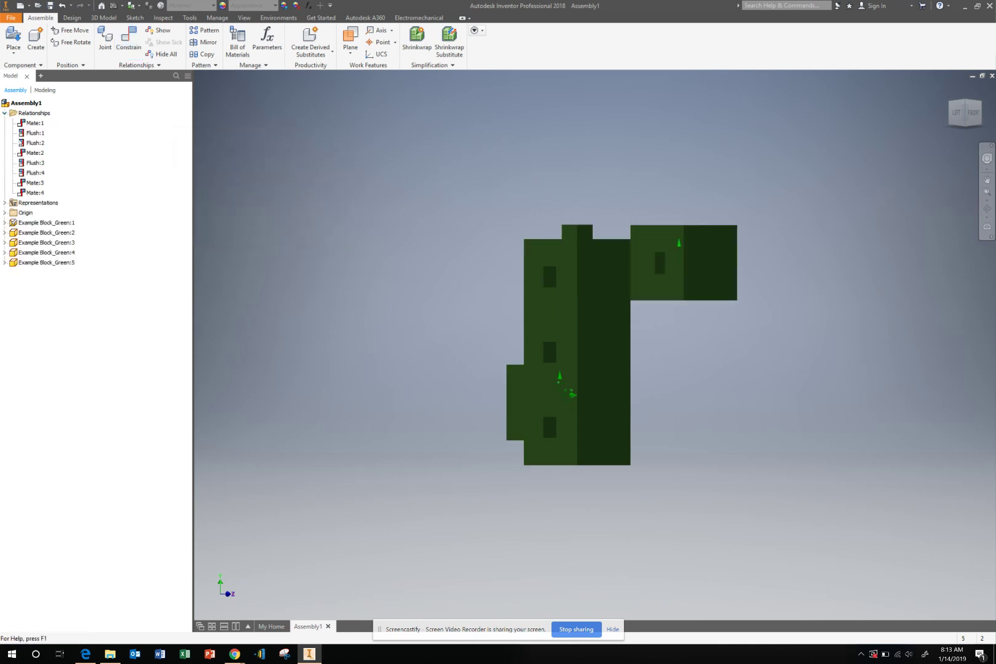
# Delete the Mate:4 constraint and drag Example Block_Green:5 out beside the column's top
pyautogui.doubleClick(32, 193)
pyautogui.rightClick(32, 194)
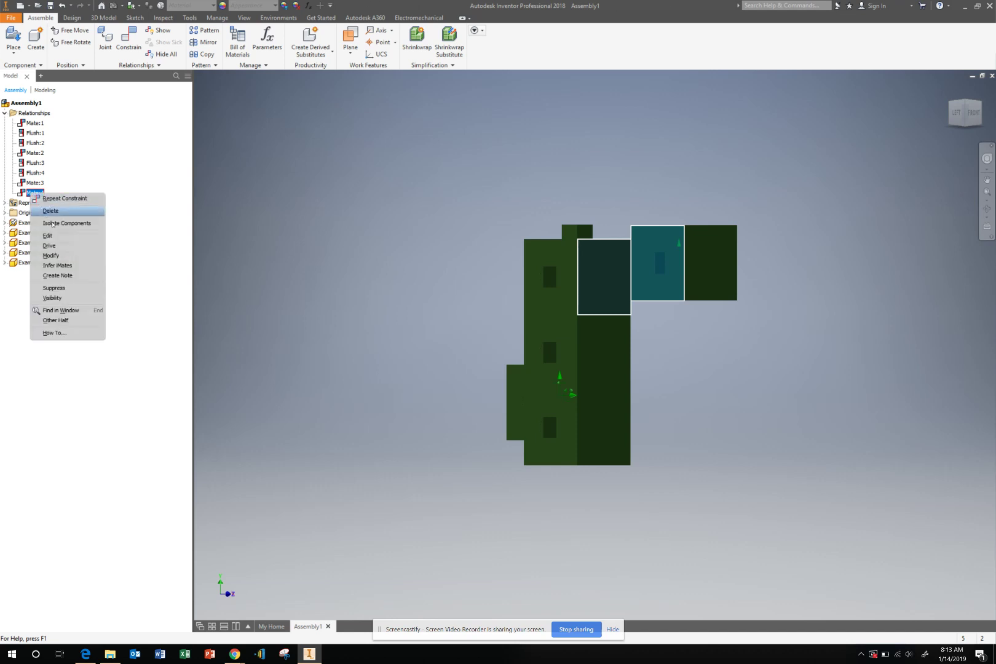
pyautogui.click(51, 210)
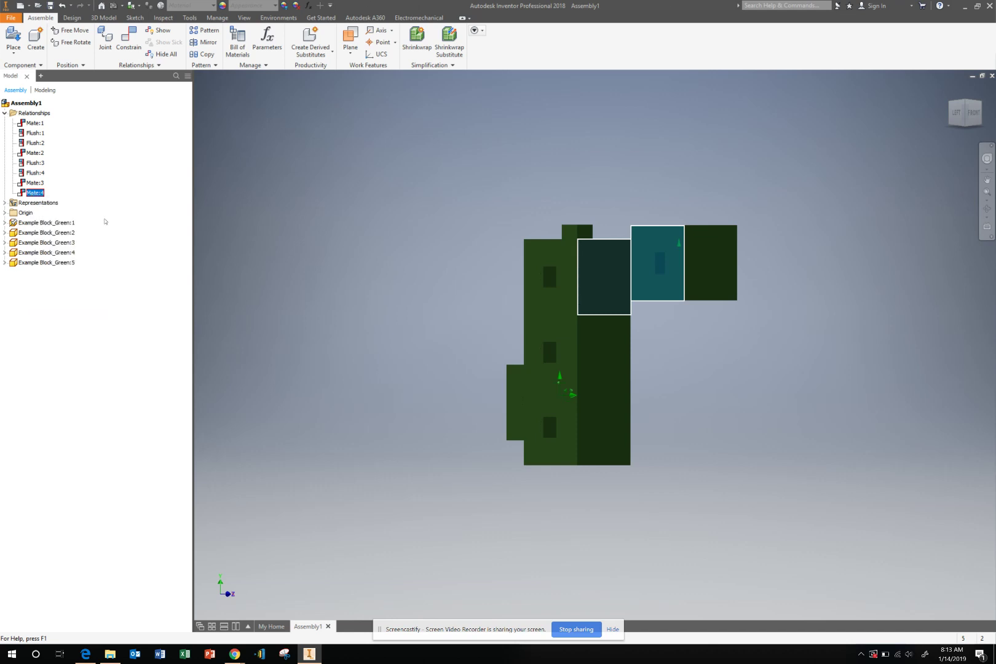
pyautogui.click(950, 90)
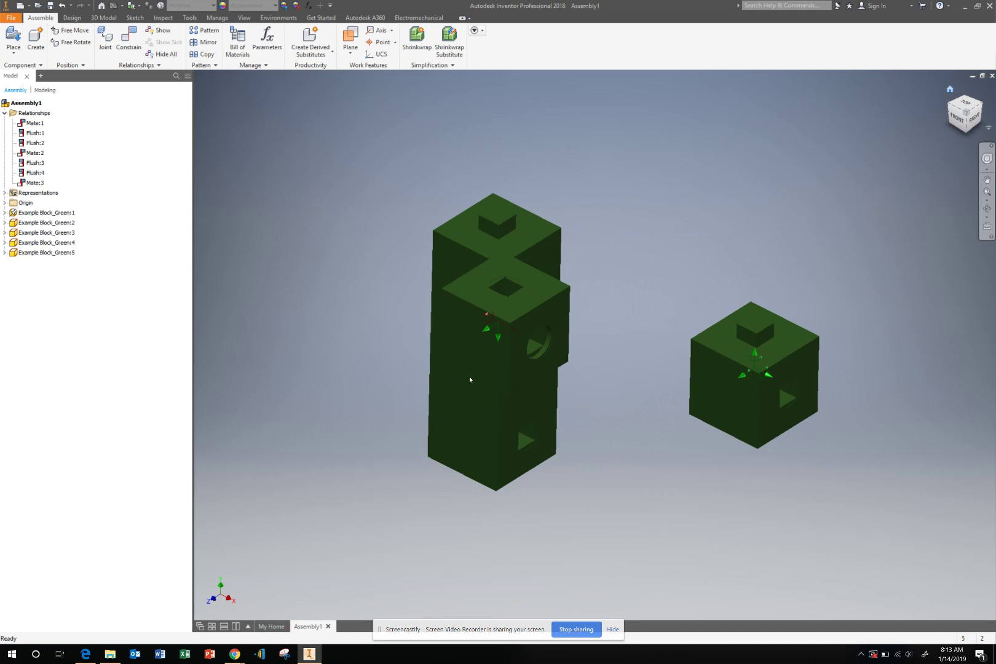
pyautogui.moveTo(469, 377); pyautogui.dragTo(431, 347)
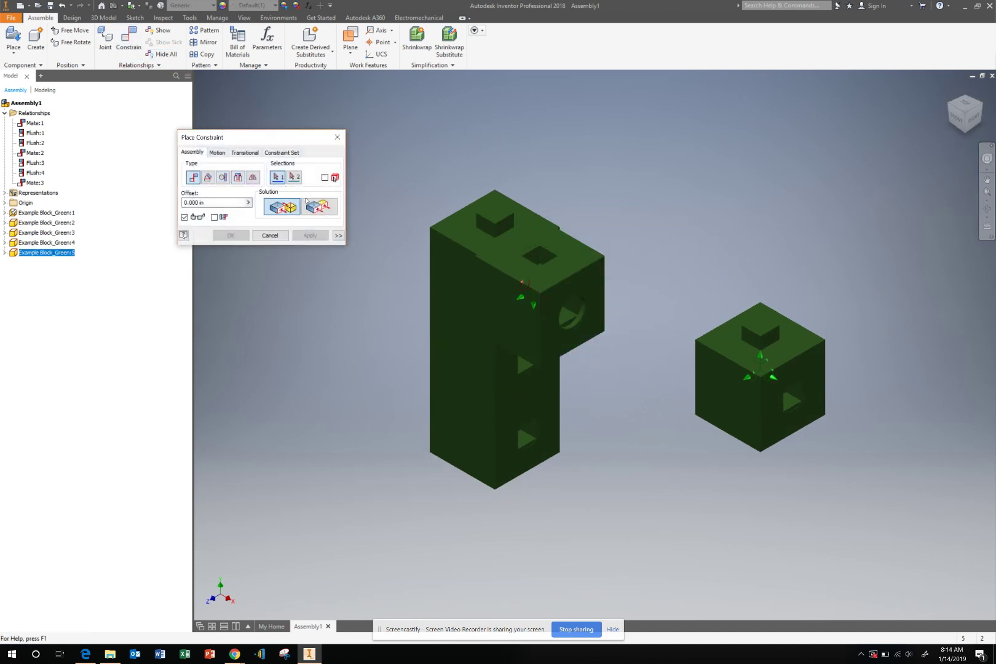
# Switch to Flush and align the column's front face with the attached block's side face
pyautogui.click(308, 203)
pyautogui.click(494, 300)
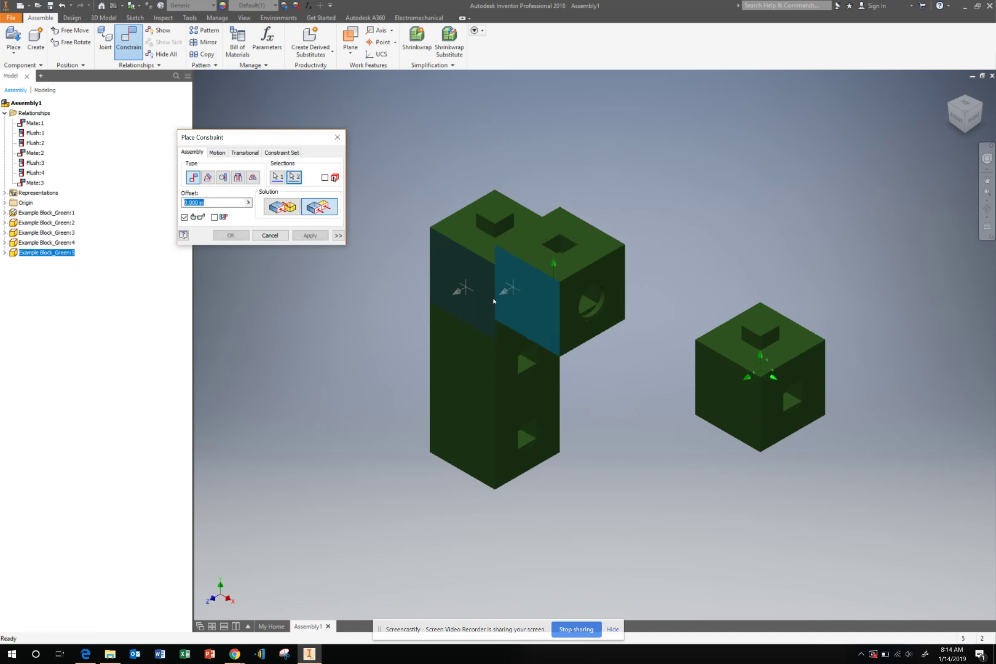
pyautogui.click(310, 235)
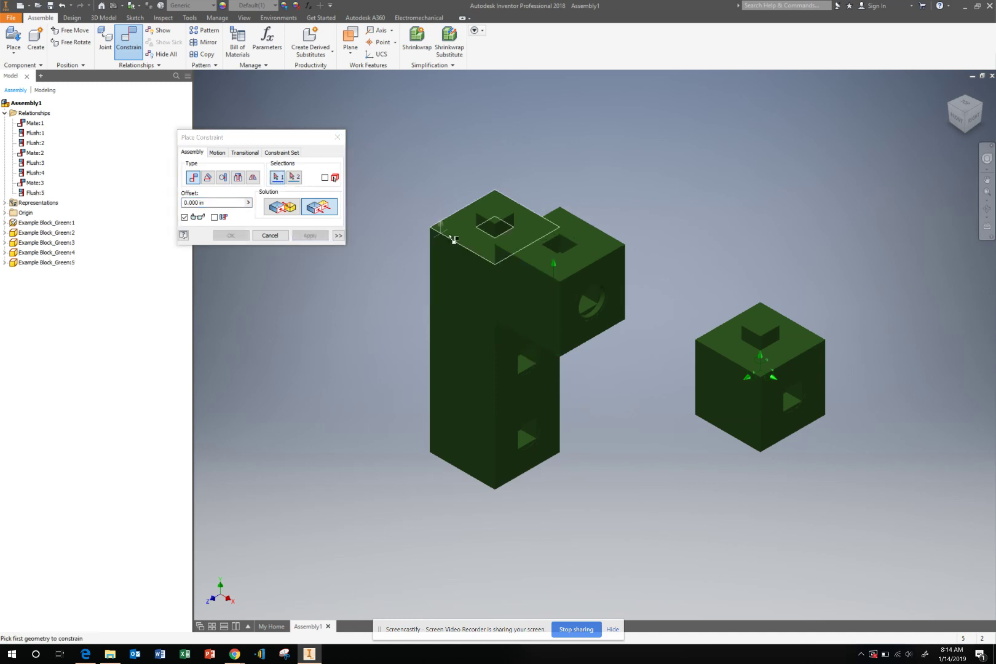
pyautogui.click(514, 257)
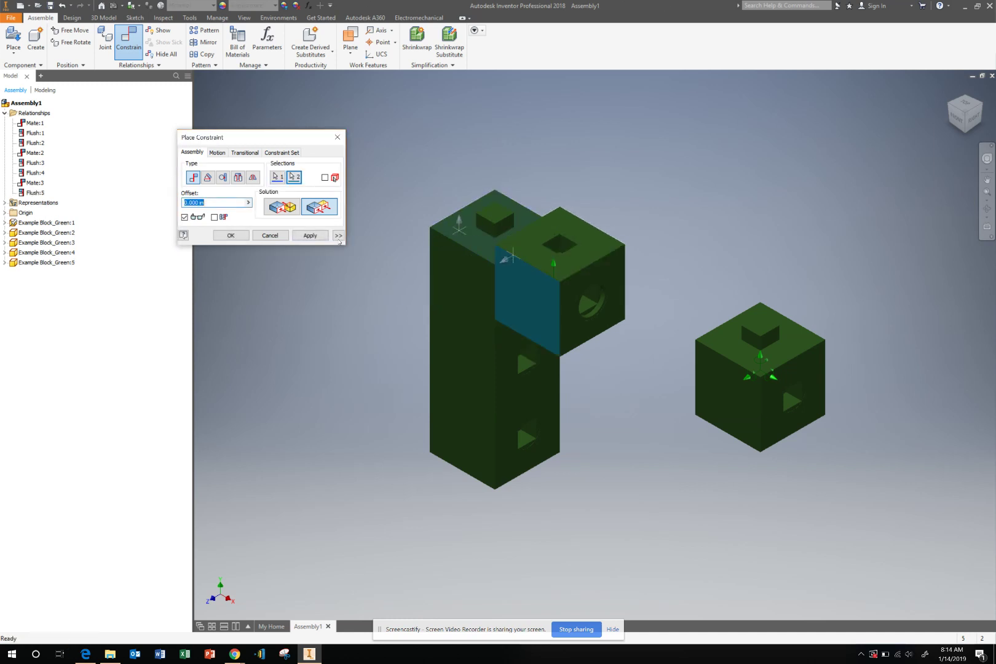
# Make the upper-right block's top face flush with the tall block's top face
pyautogui.click(279, 178)
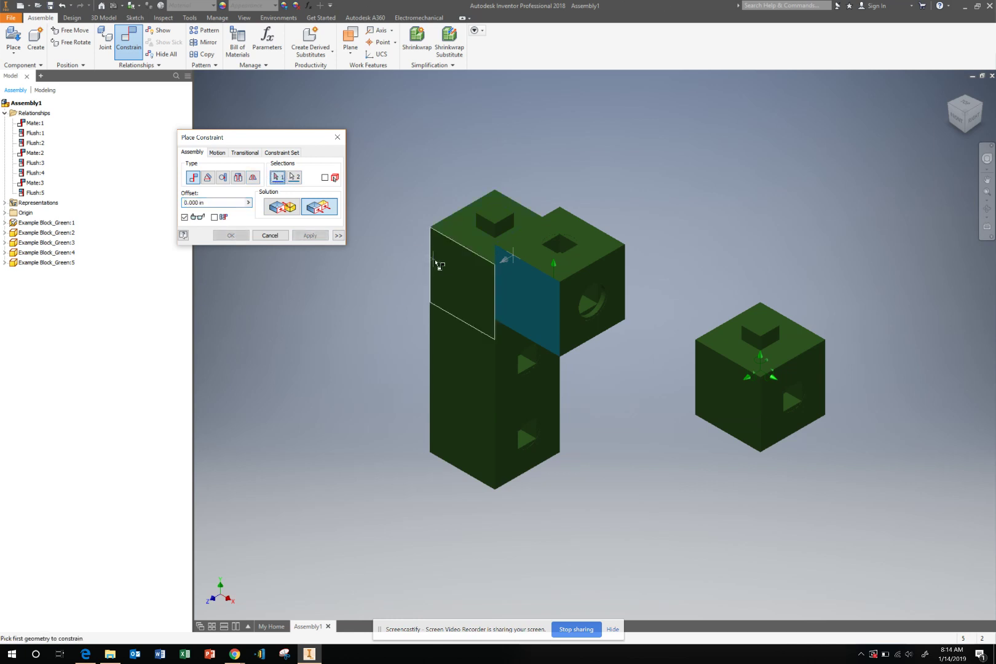
pyautogui.click(466, 240)
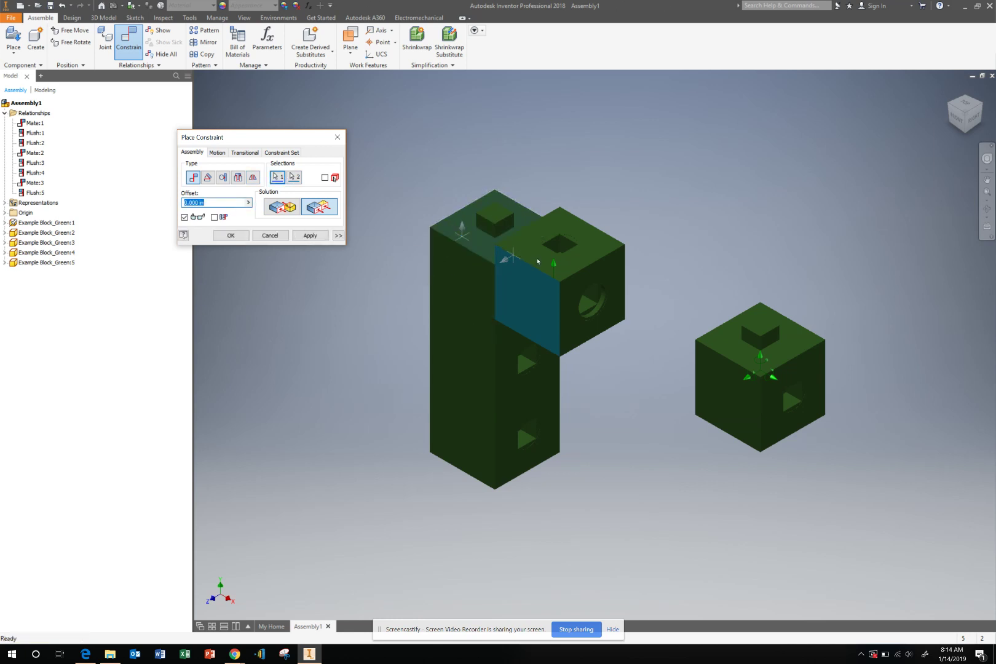
pyautogui.click(294, 177)
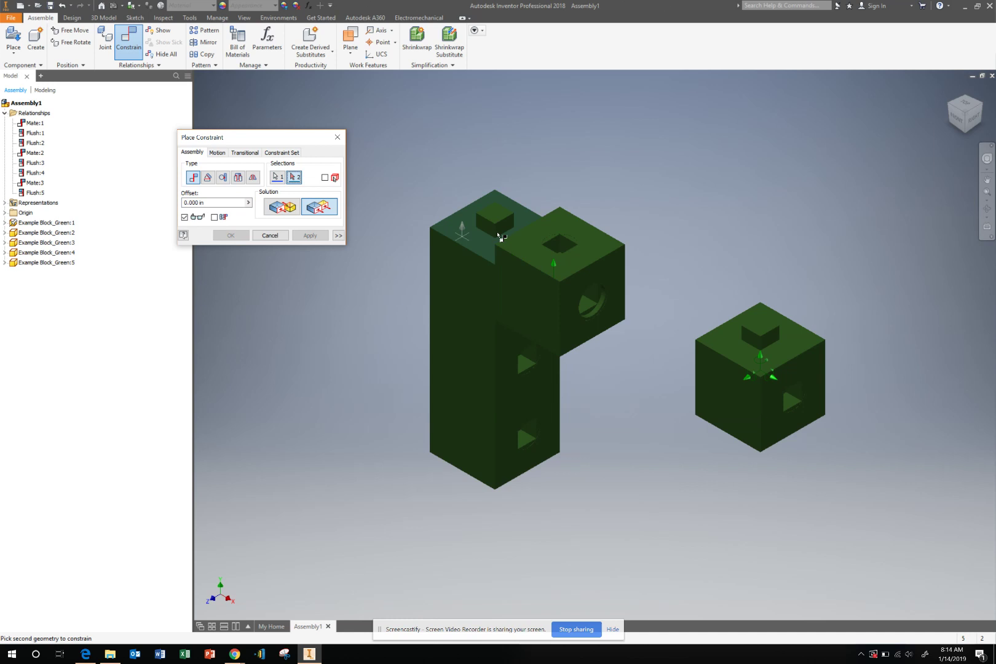
pyautogui.click(522, 247)
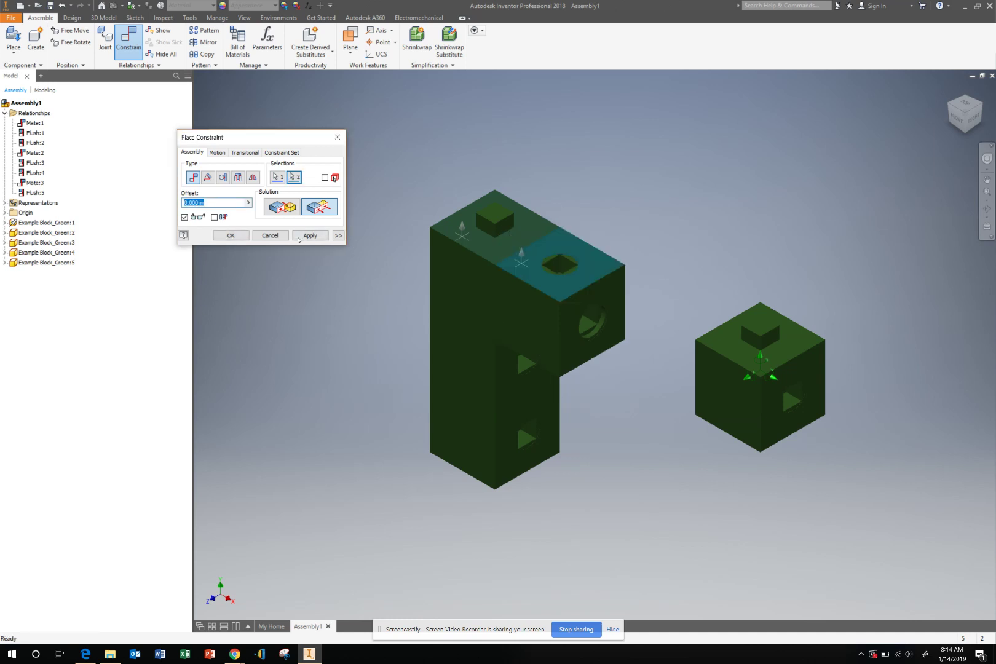
pyautogui.click(300, 236)
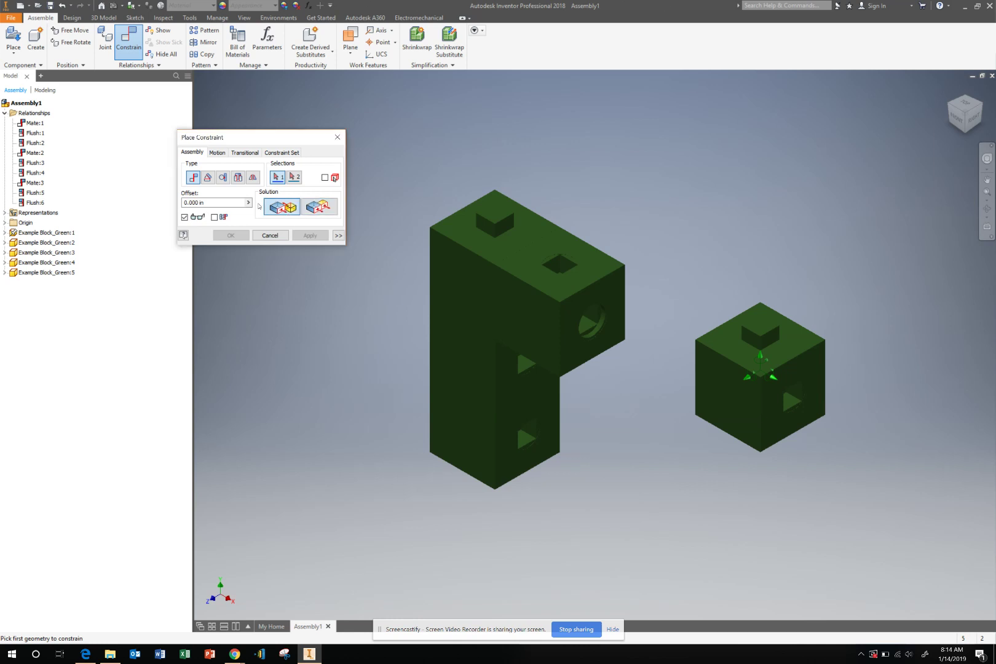
# Mate a face of the loose cube against the lower block's face
pyautogui.click(719, 338)
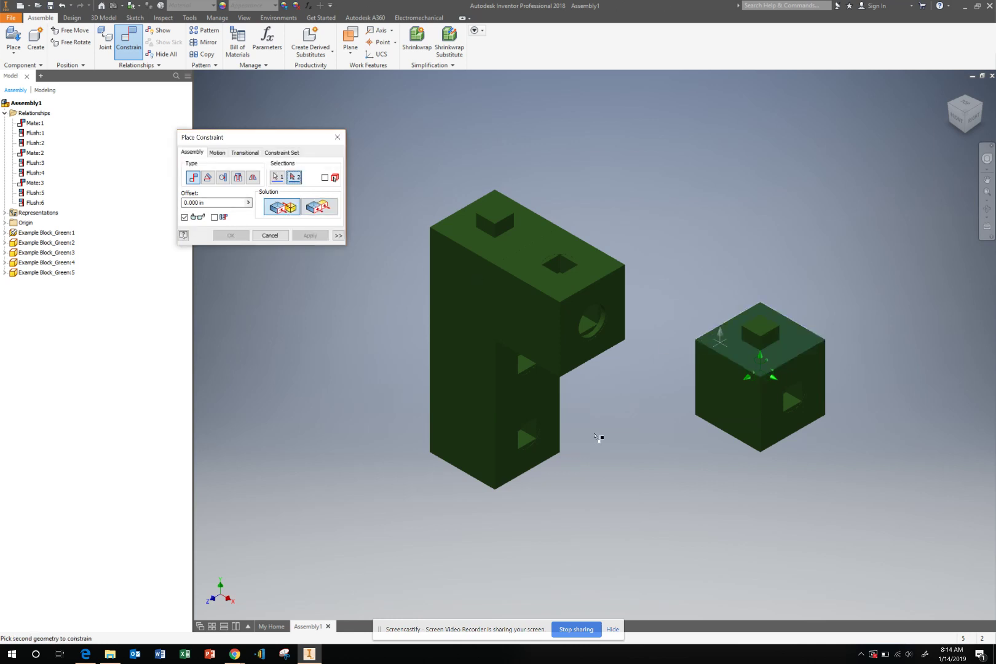
pyautogui.click(508, 464)
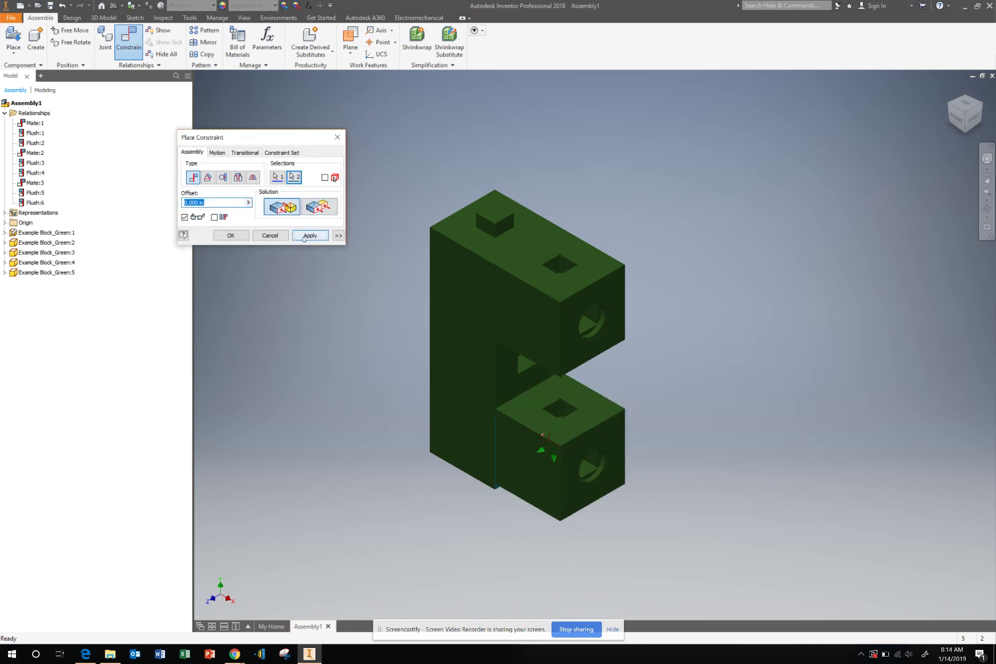
pyautogui.click(303, 237)
# Flush the cube's front face with the lower-left block's front face
pyautogui.click(315, 209)
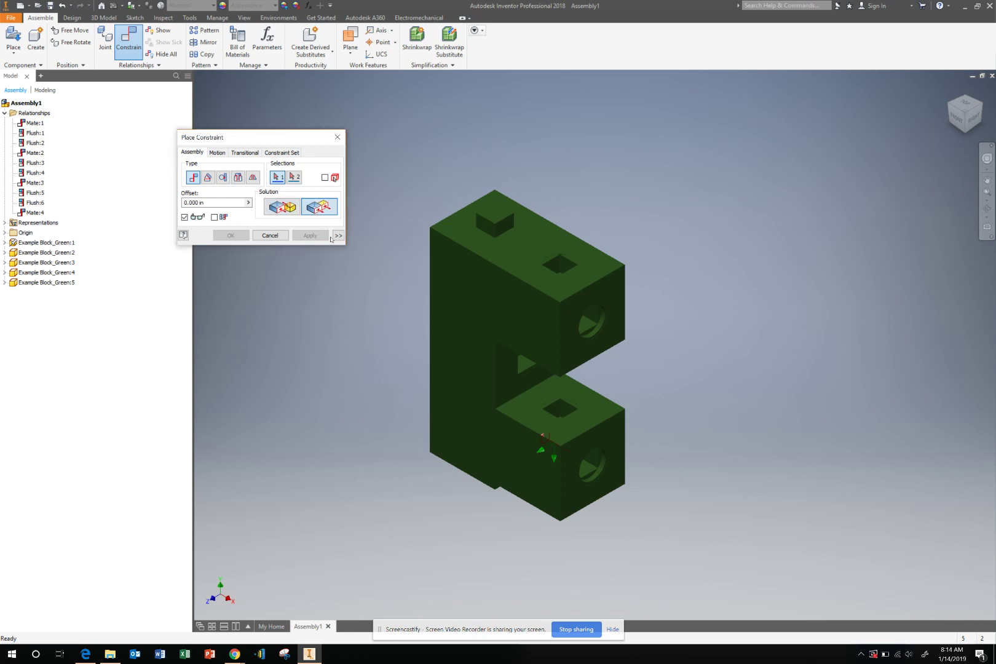
pyautogui.click(474, 446)
pyautogui.click(516, 458)
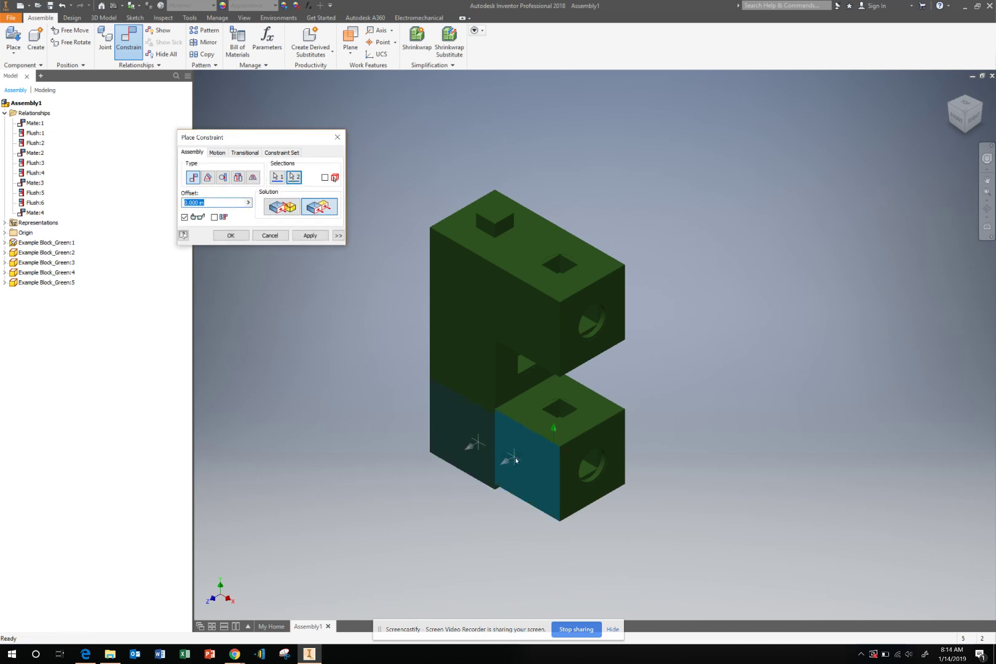
pyautogui.click(310, 236)
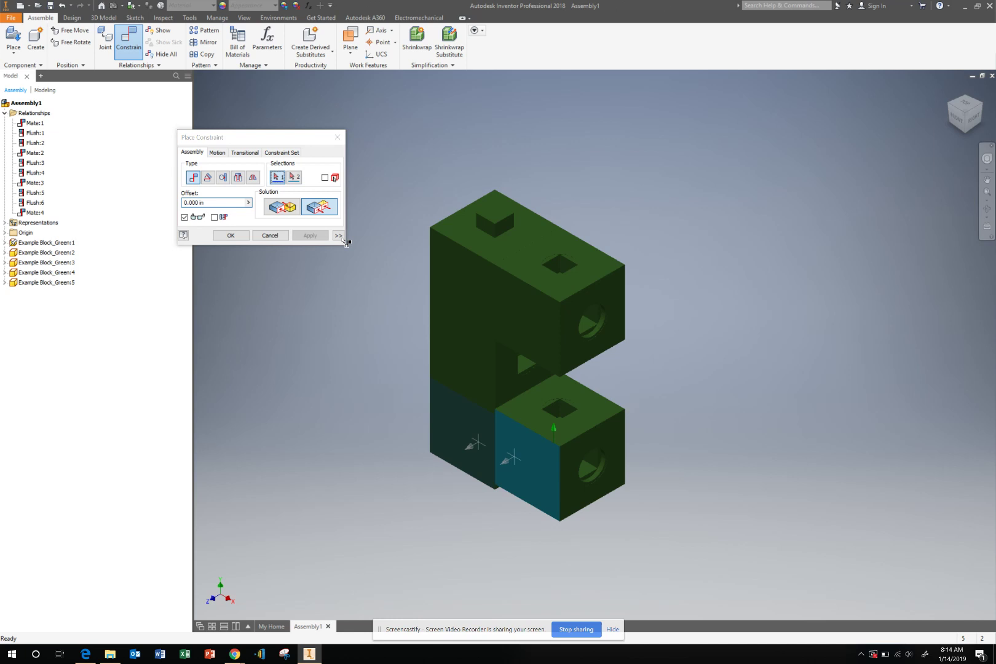
# Flush the cube's underside with the lower-left block's underside
pyautogui.click(965, 130)
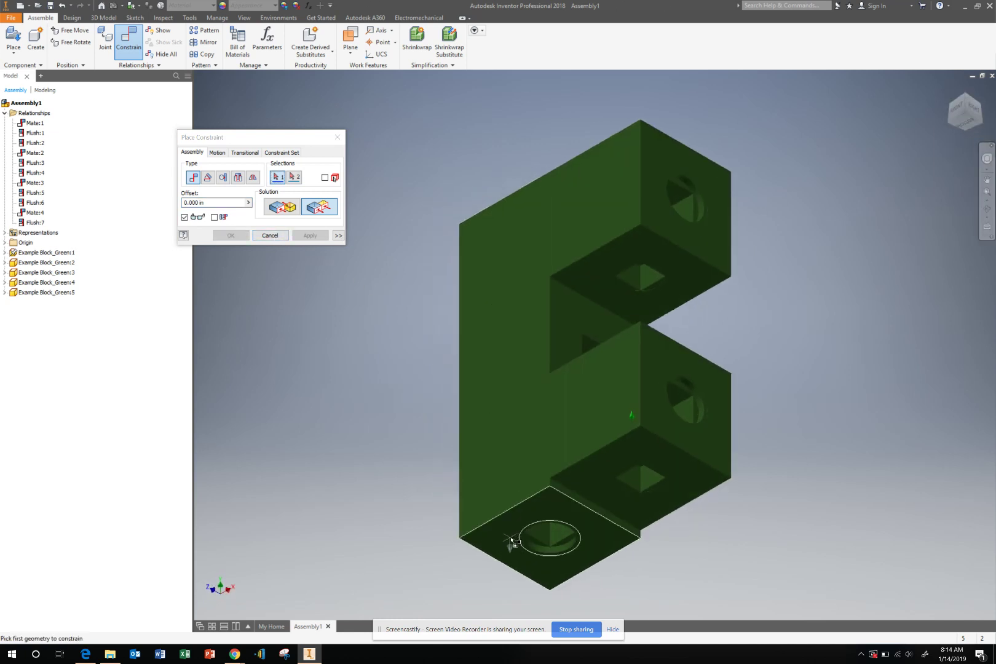
pyautogui.click(511, 539)
pyautogui.click(575, 486)
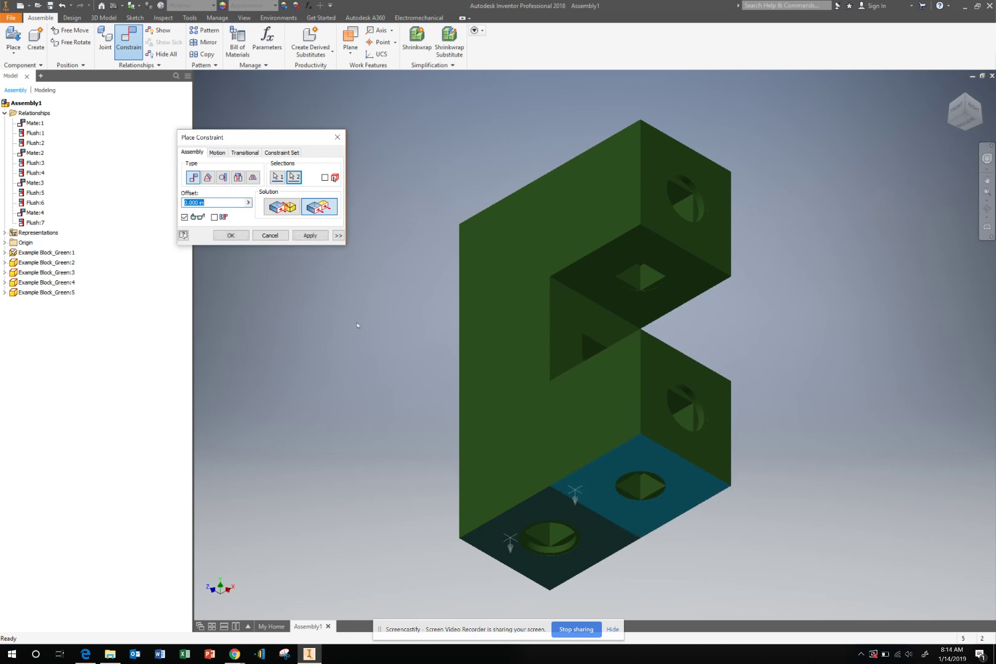
pyautogui.click(311, 235)
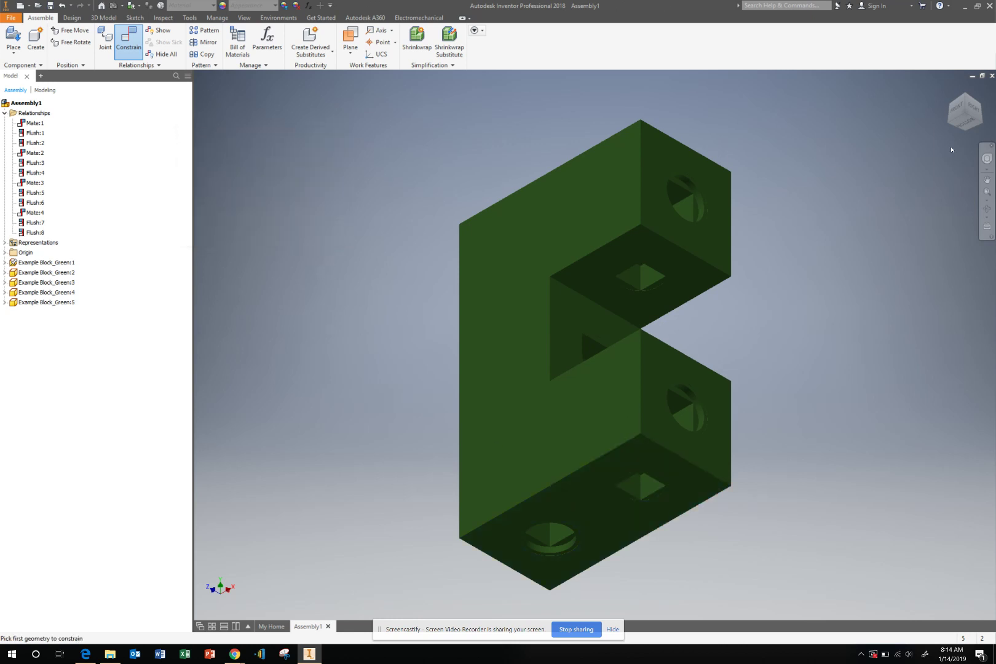
# Close the constraint dialog, return to the Home view, and undo the top-right block's test move
pyautogui.click(337, 137)
pyautogui.click(950, 88)
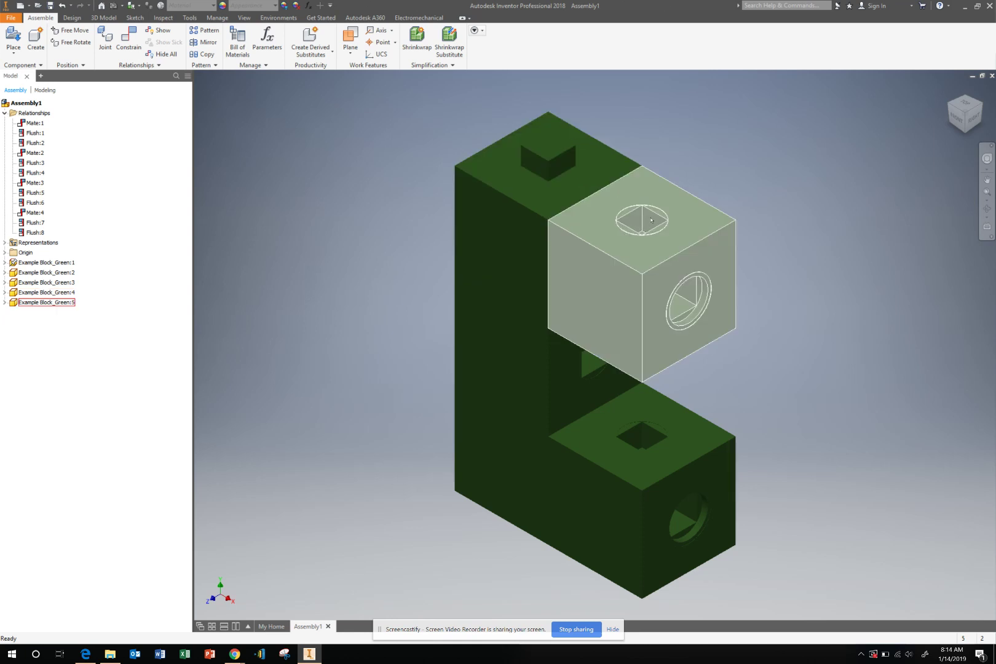
pyautogui.hotkey('ctrl', 'z')
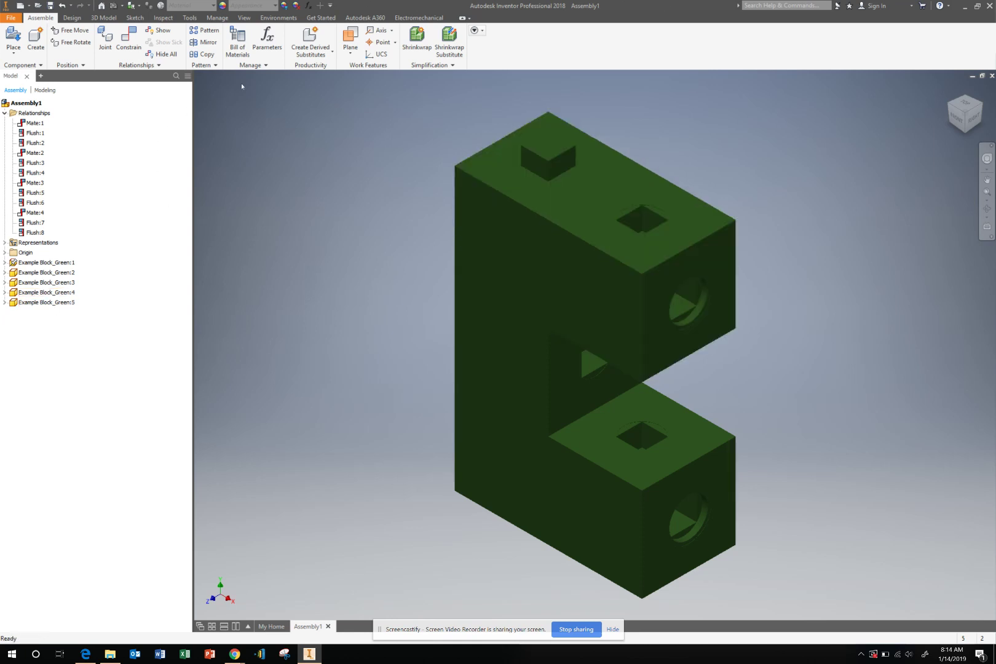
# Select all five blocks and run Analyze Interference from the Inspect tab
pyautogui.click(163, 17)
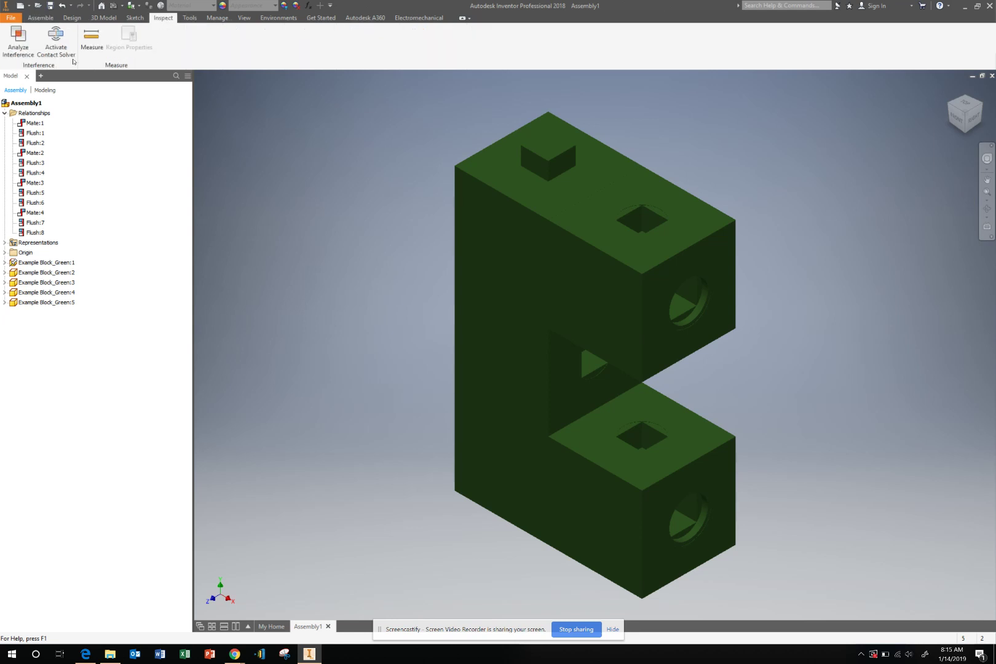
pyautogui.moveTo(374, 79); pyautogui.dragTo(866, 620)
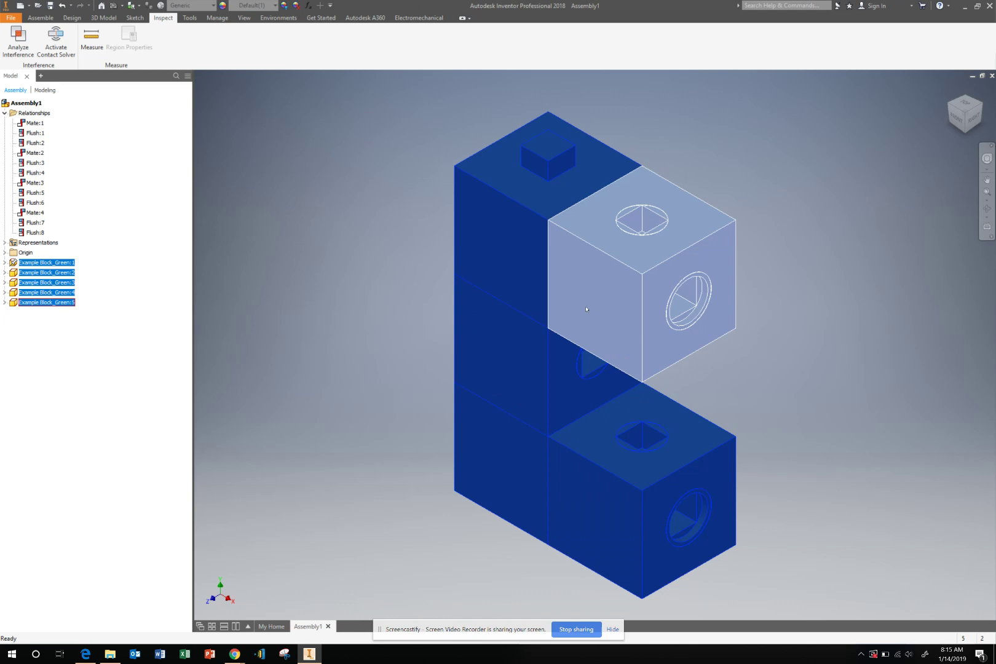
pyautogui.click(26, 41)
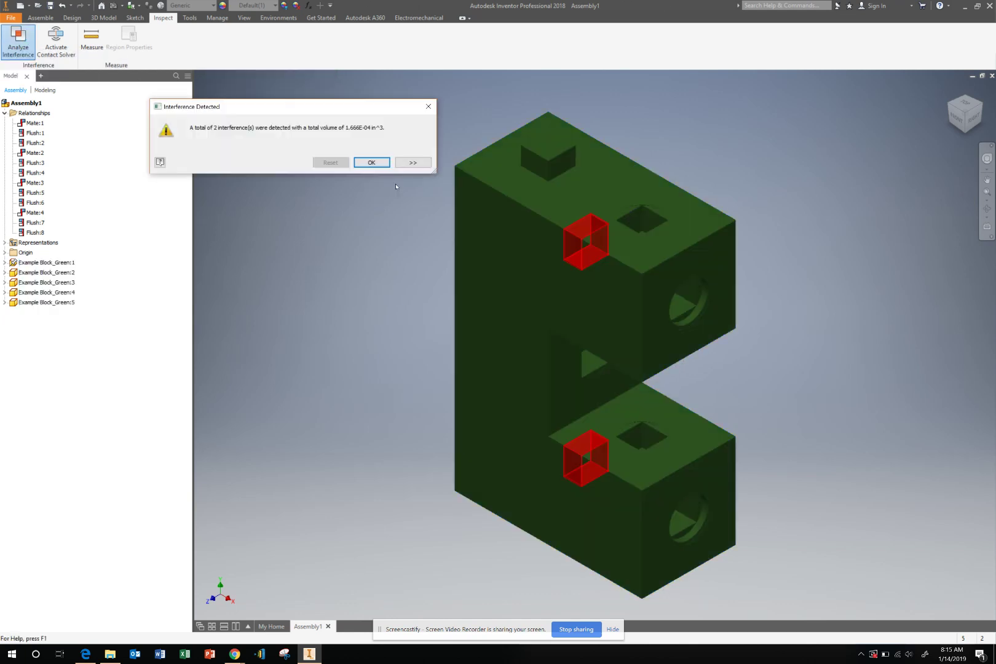
# Review the two interferences from Front and Right views, return Home, and dismiss the results
pyautogui.click(957, 118)
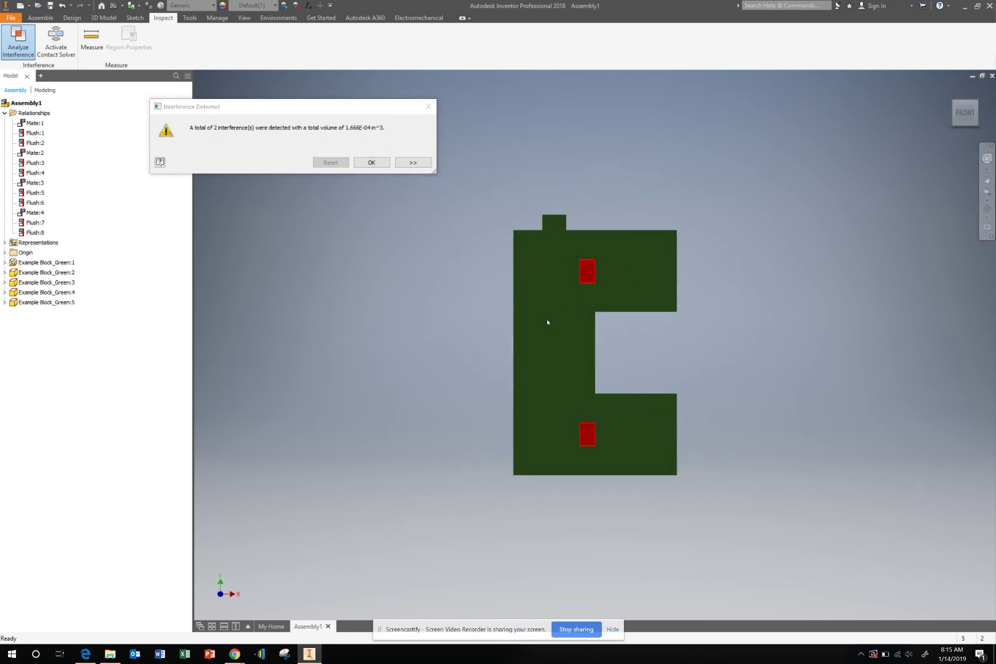
pyautogui.moveTo(965, 132)
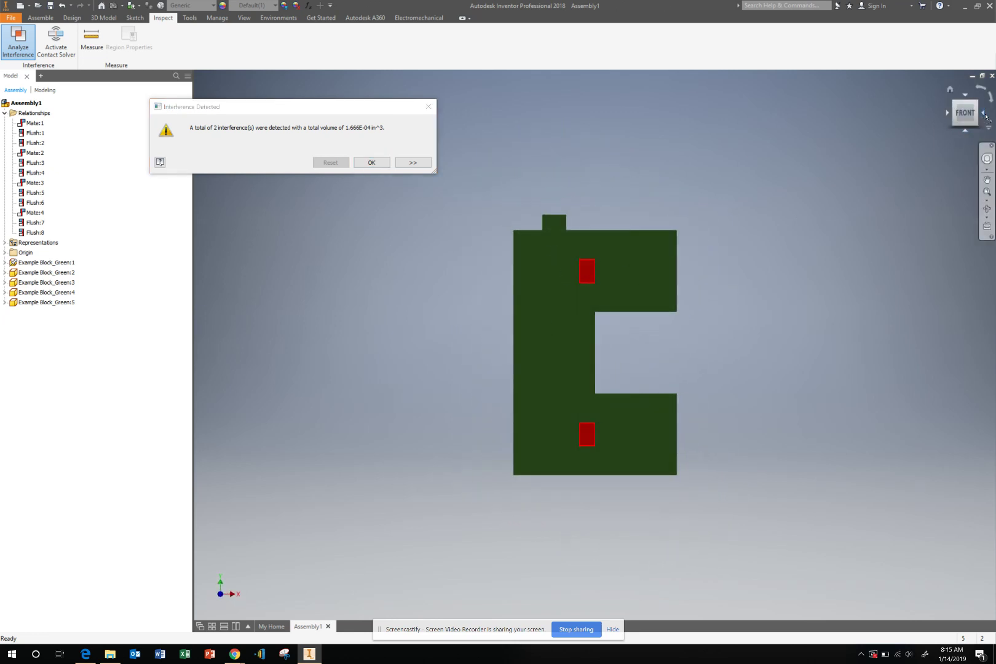
pyautogui.click(986, 116)
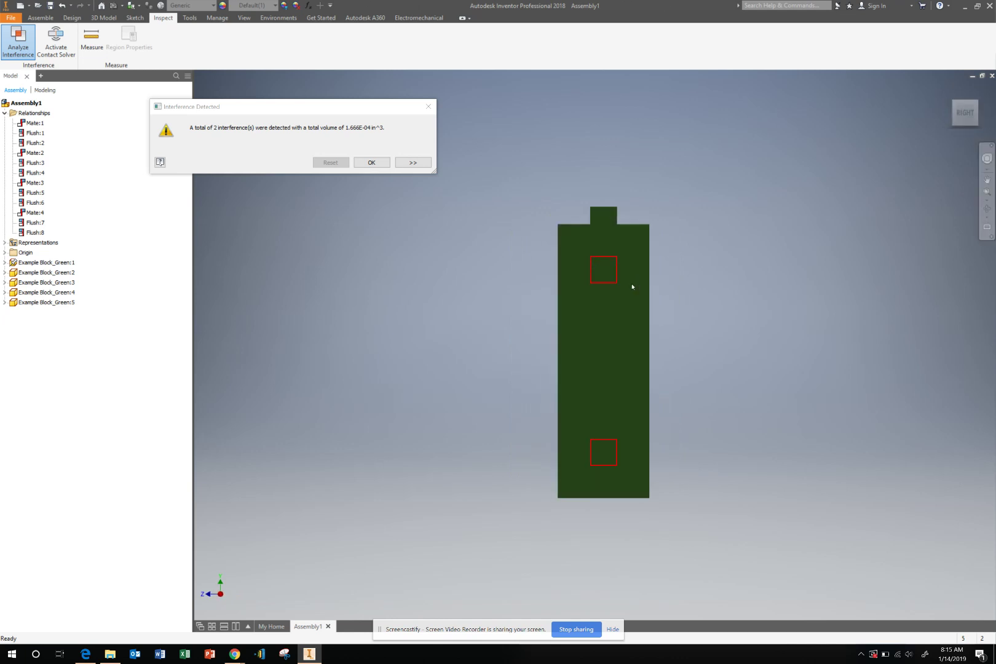
pyautogui.scroll(3, 633, 287)
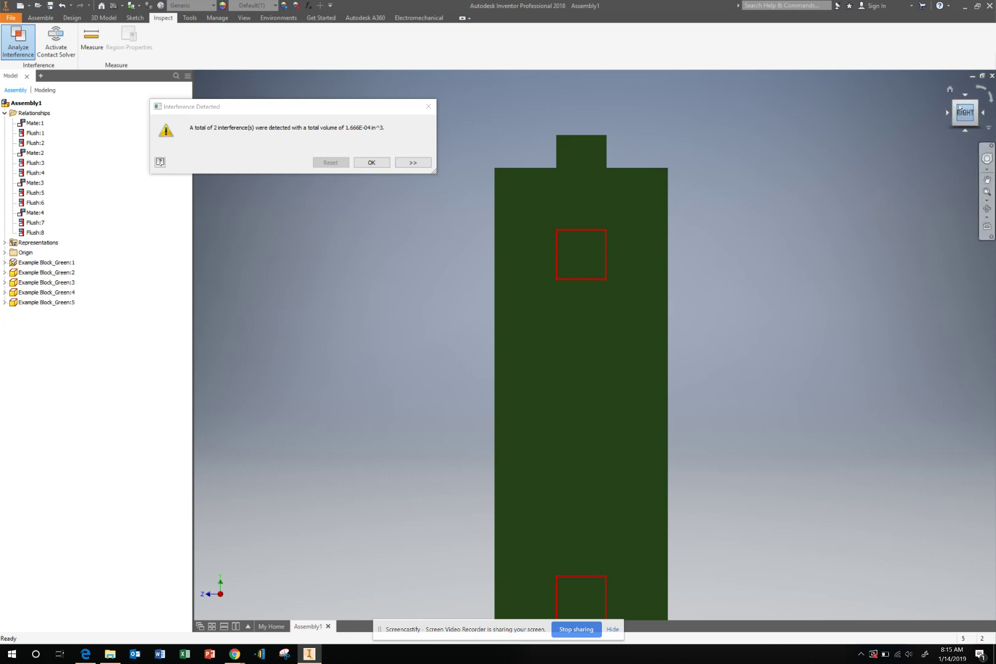
pyautogui.click(950, 91)
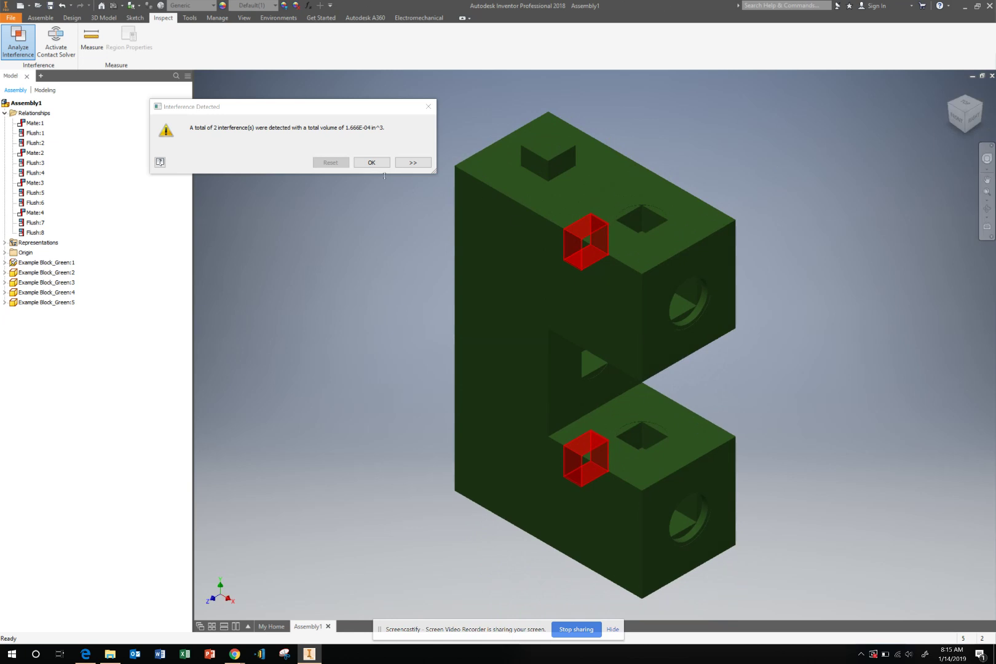
pyautogui.click(372, 162)
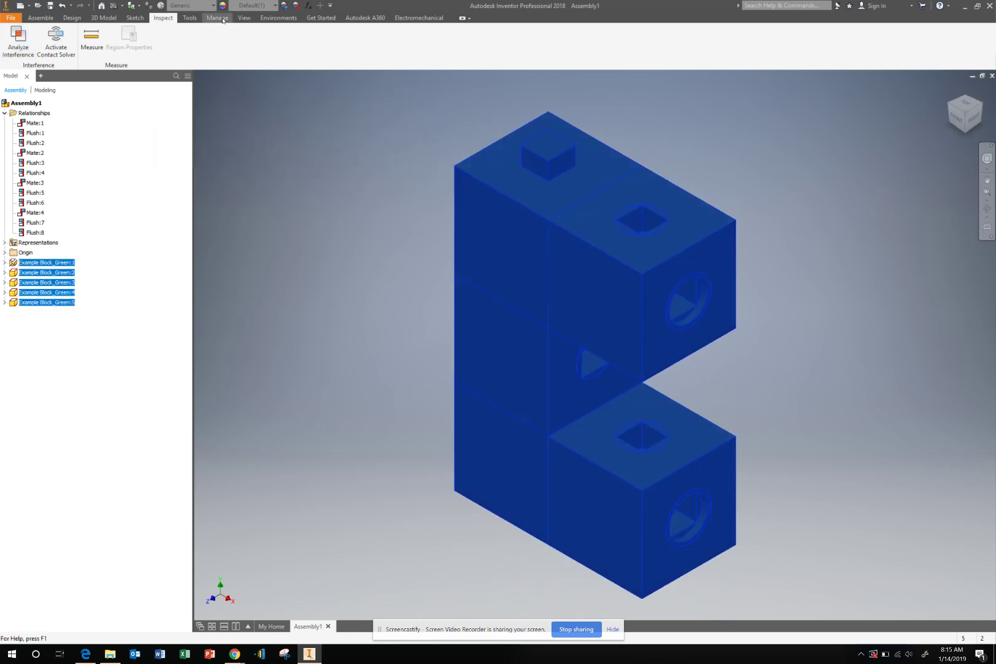
# Open the View tab, deselect, and test each of the five blocks to confirm none moves
pyautogui.click(244, 18)
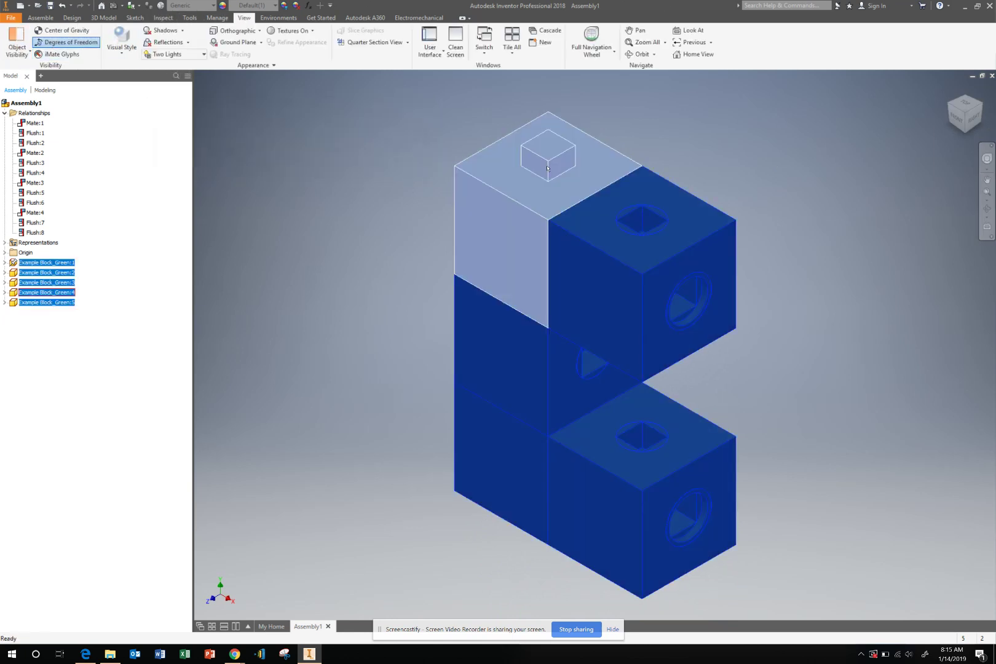
pyautogui.click(321, 203)
pyautogui.click(470, 252)
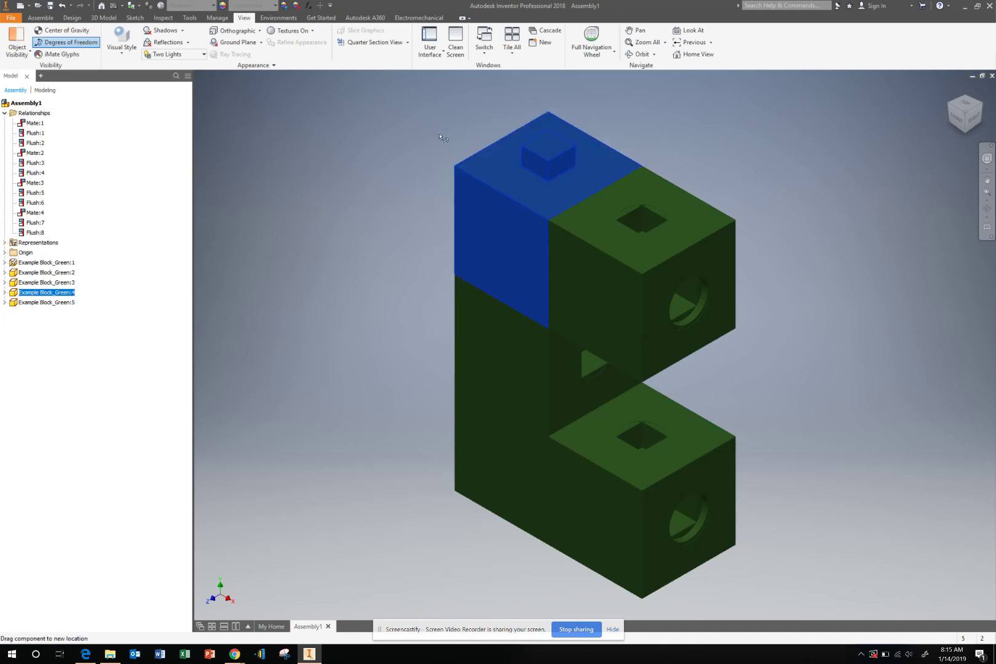
pyautogui.click(492, 344)
pyautogui.click(522, 467)
pyautogui.click(588, 511)
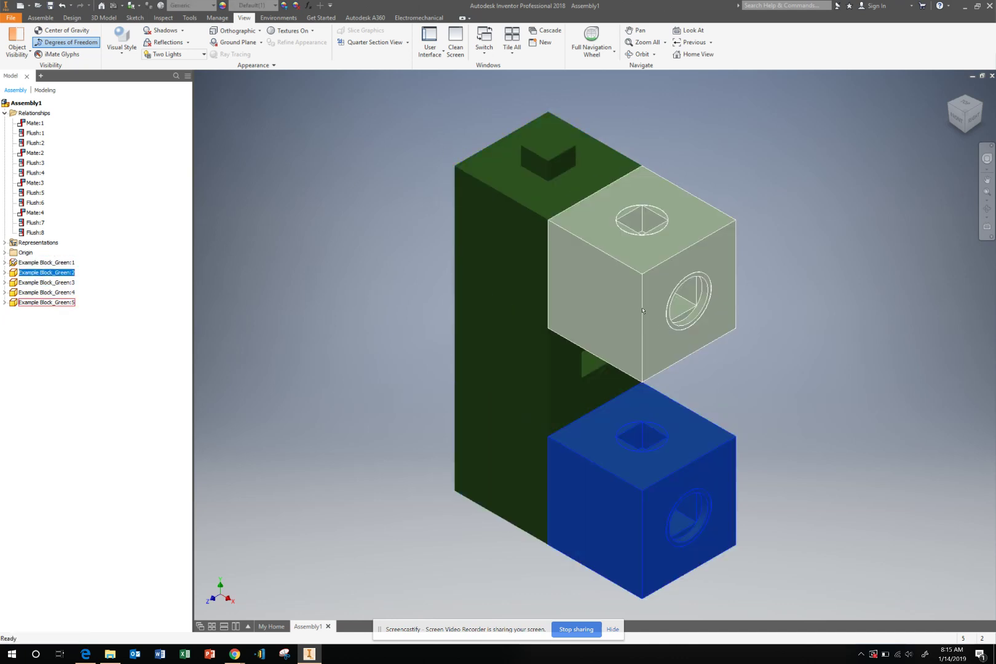
pyautogui.click(615, 295)
pyautogui.click(382, 294)
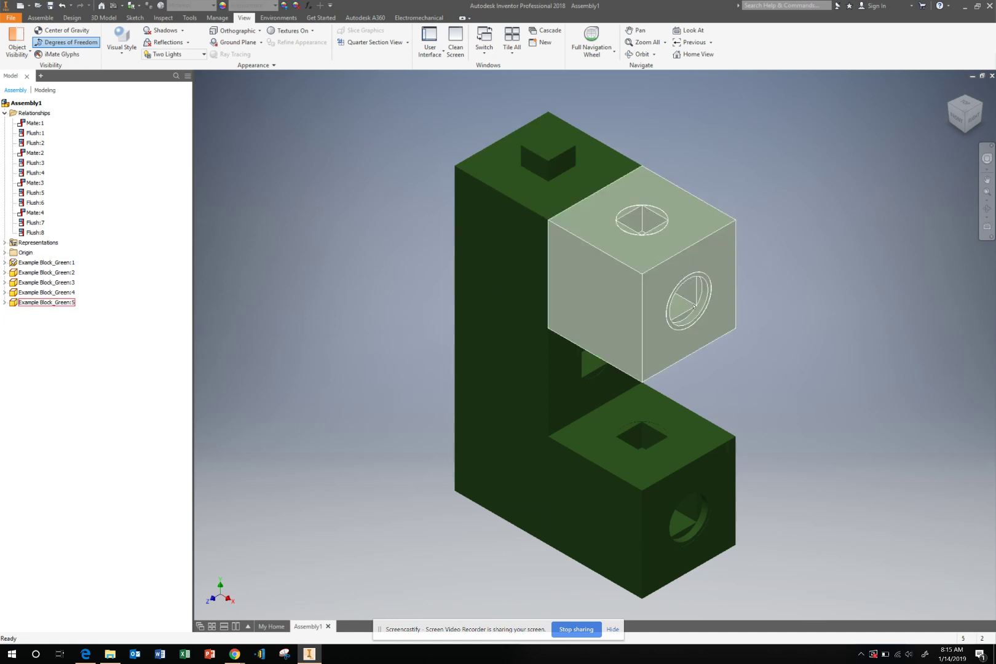
pyautogui.moveTo(951, 90)
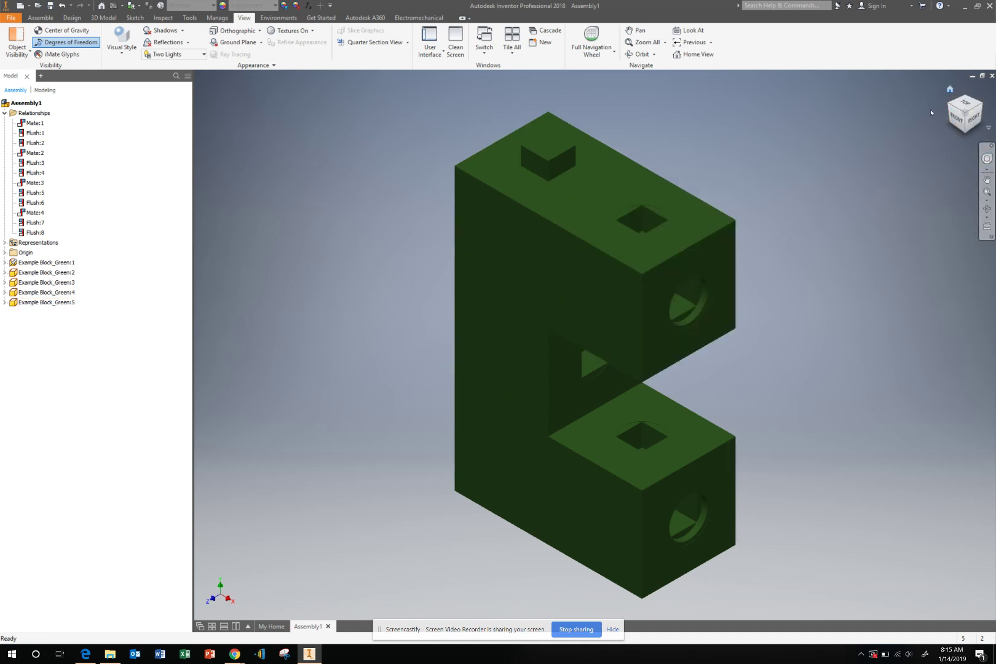